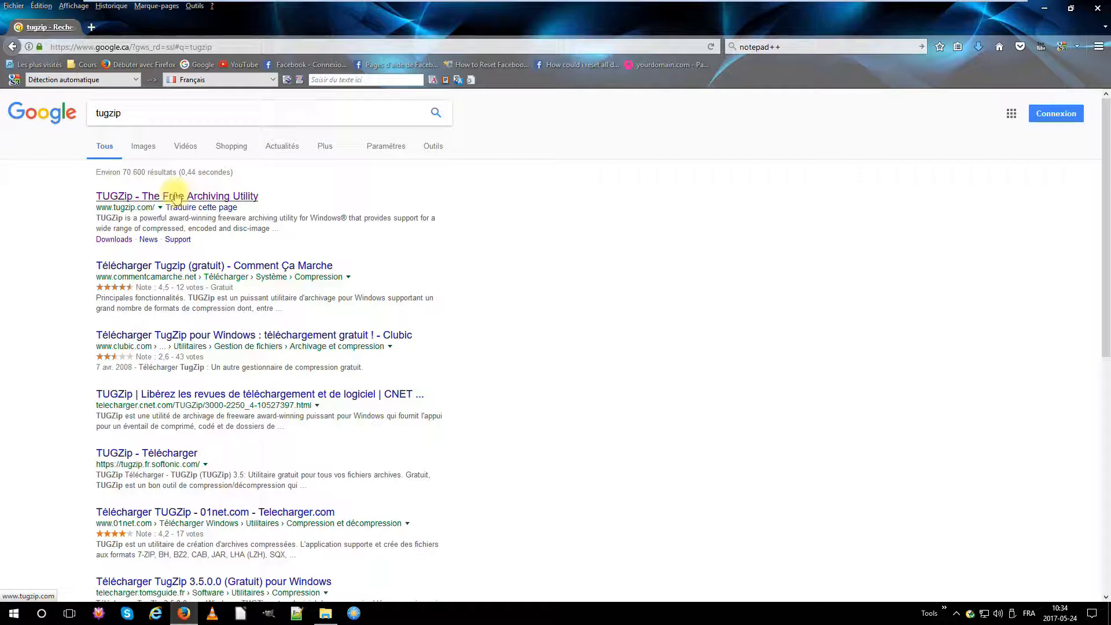
Download the TUGZip 3.5.0.0 installer tugzip_3-5.exe through the sos-adsl.com mirror listed on the official TUGZip site.
left_click(175, 197)
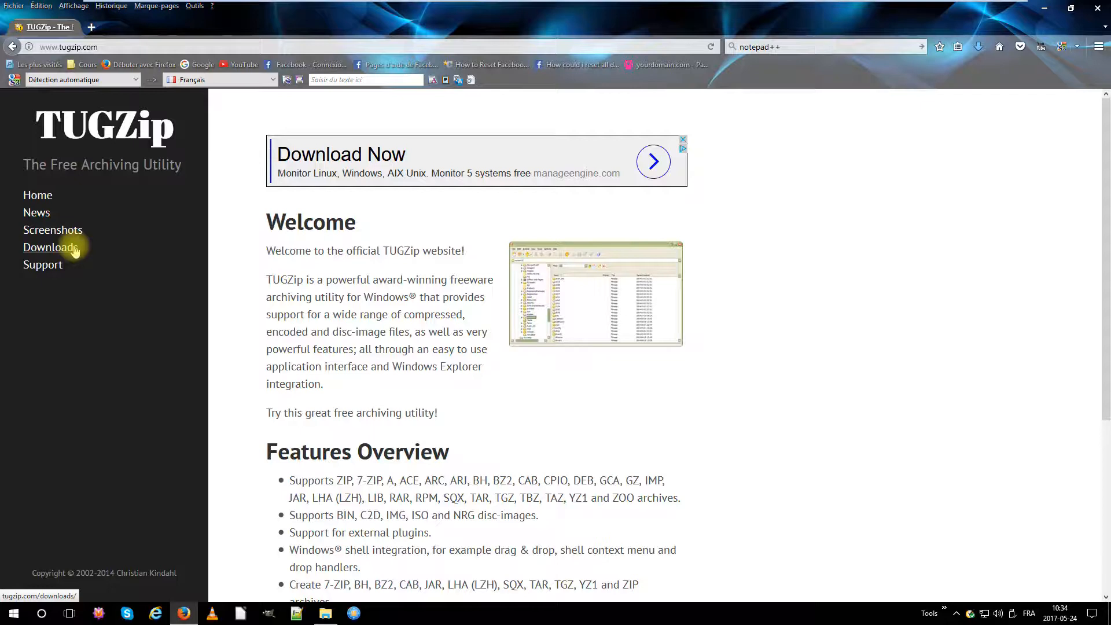
left_click(76, 250)
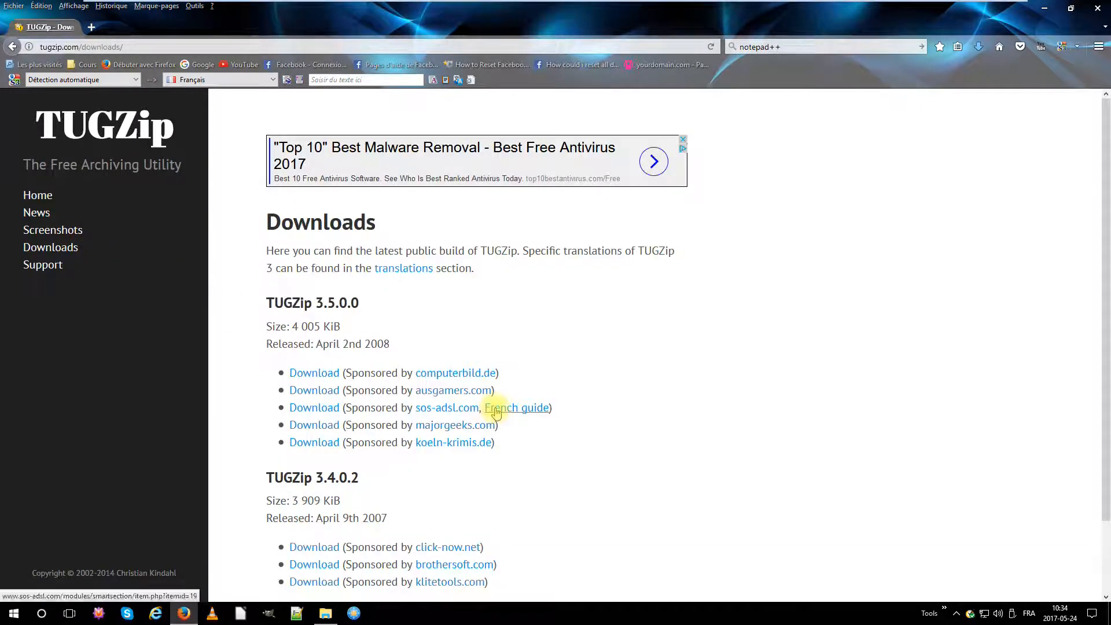
left_click(326, 408)
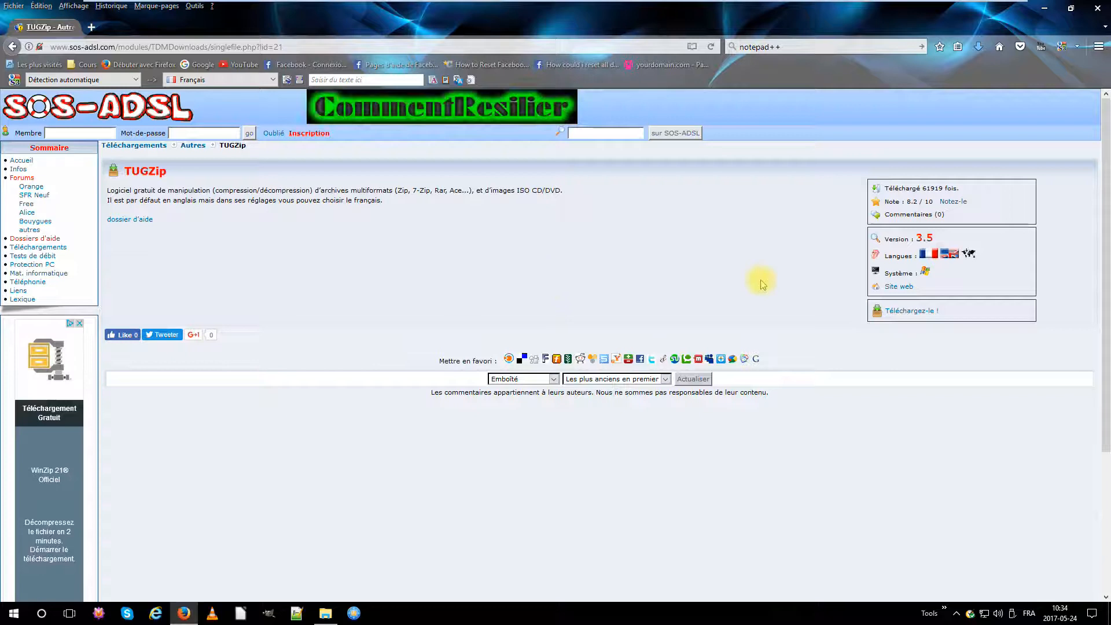
left_click(916, 312)
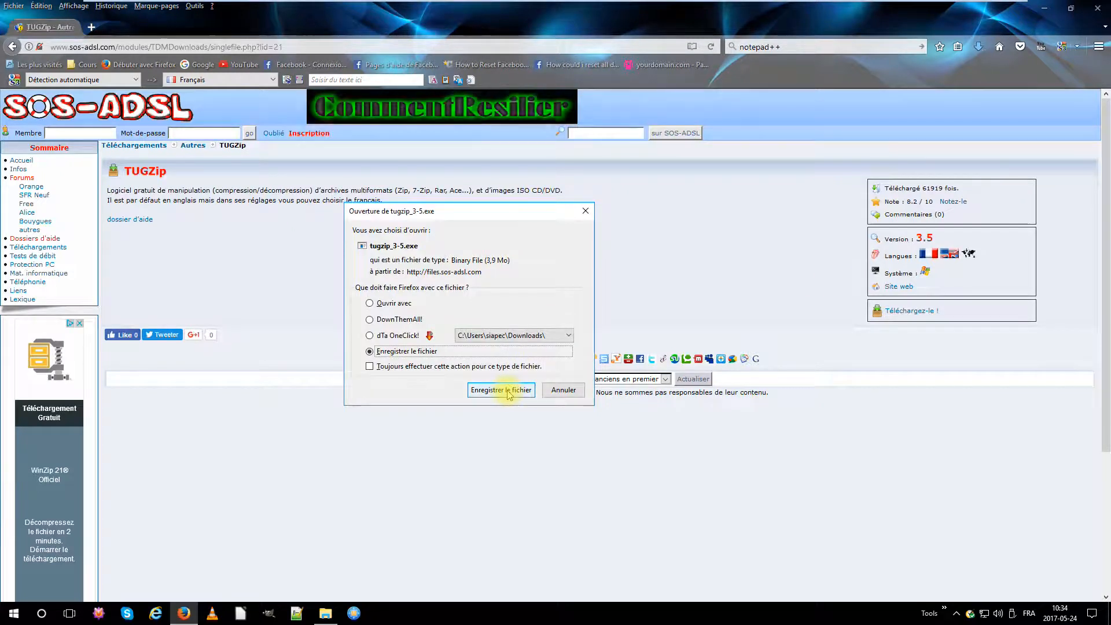
left_click(501, 390)
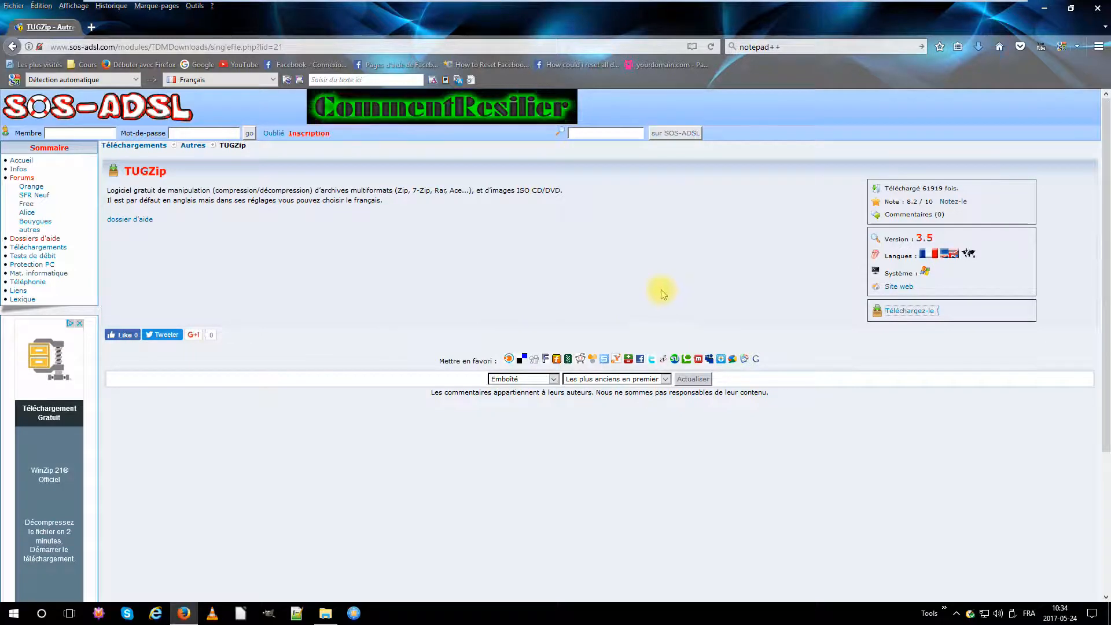
Run tugzip_3-5.exe from the Téléchargements folder and allow it to make changes to the device.
left_click(1045, 8)
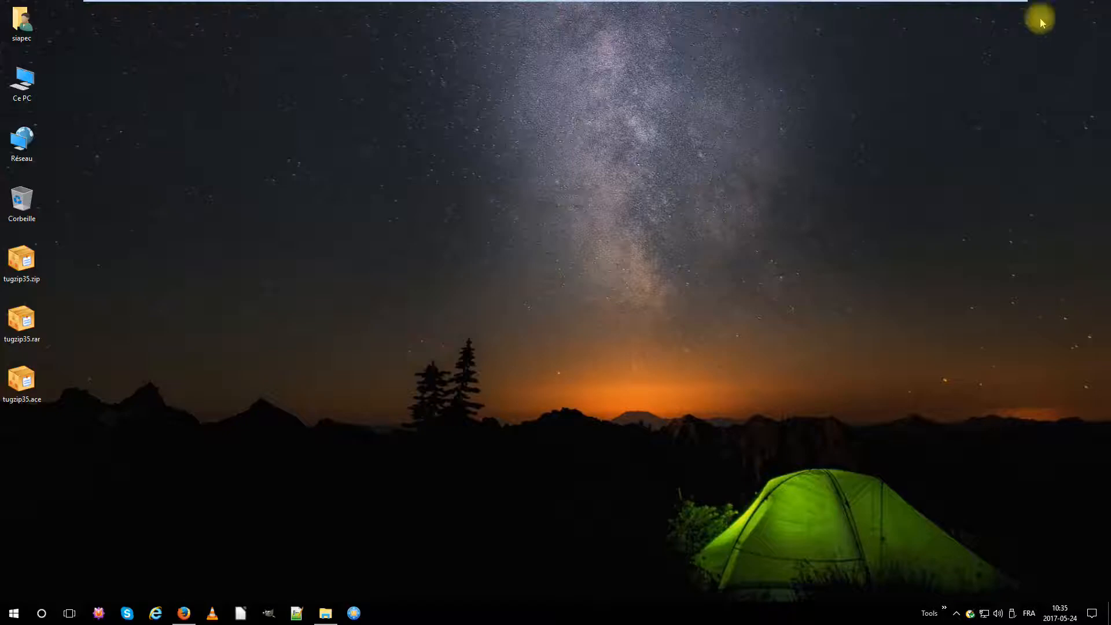
left_click(324, 610)
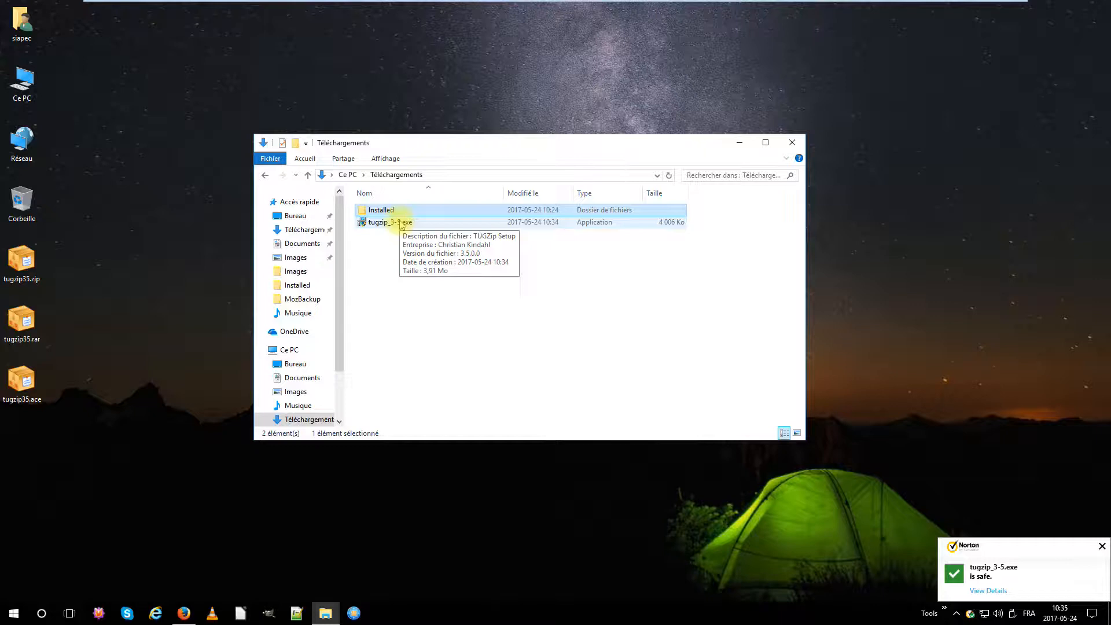
double_click(401, 224)
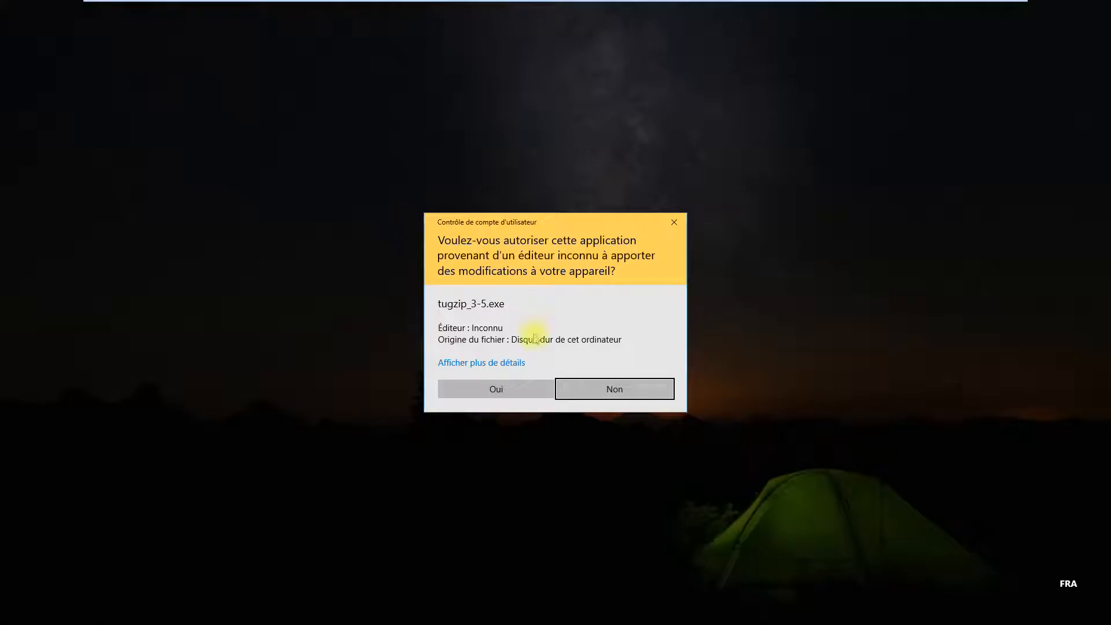
left_click(523, 392)
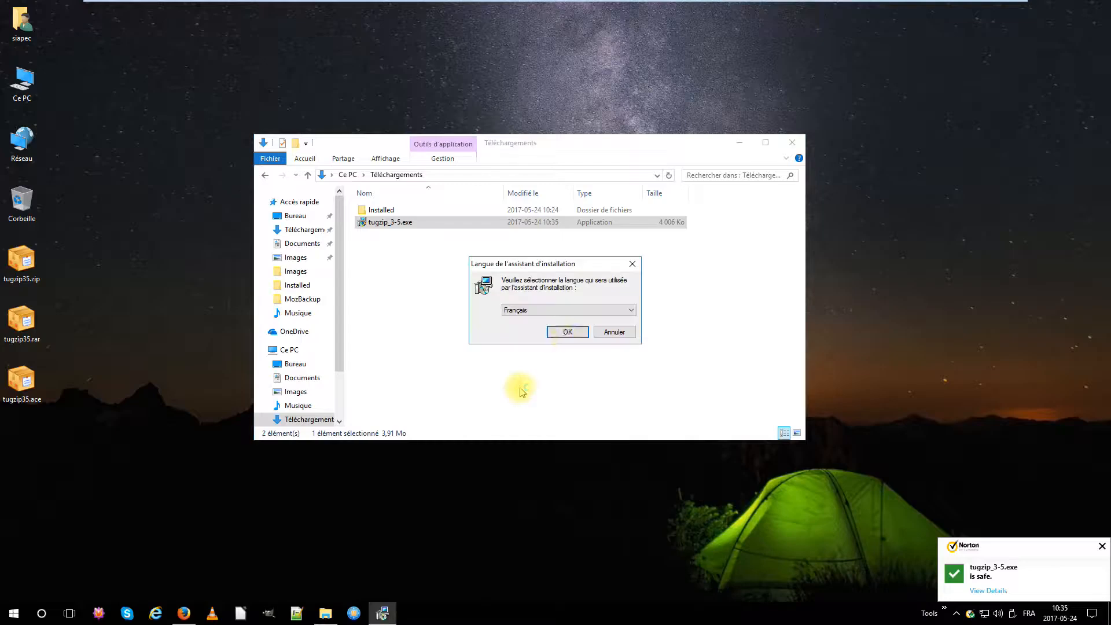
Start the setup wizard with Français as its language and accept the licence agreement.
left_click(579, 313)
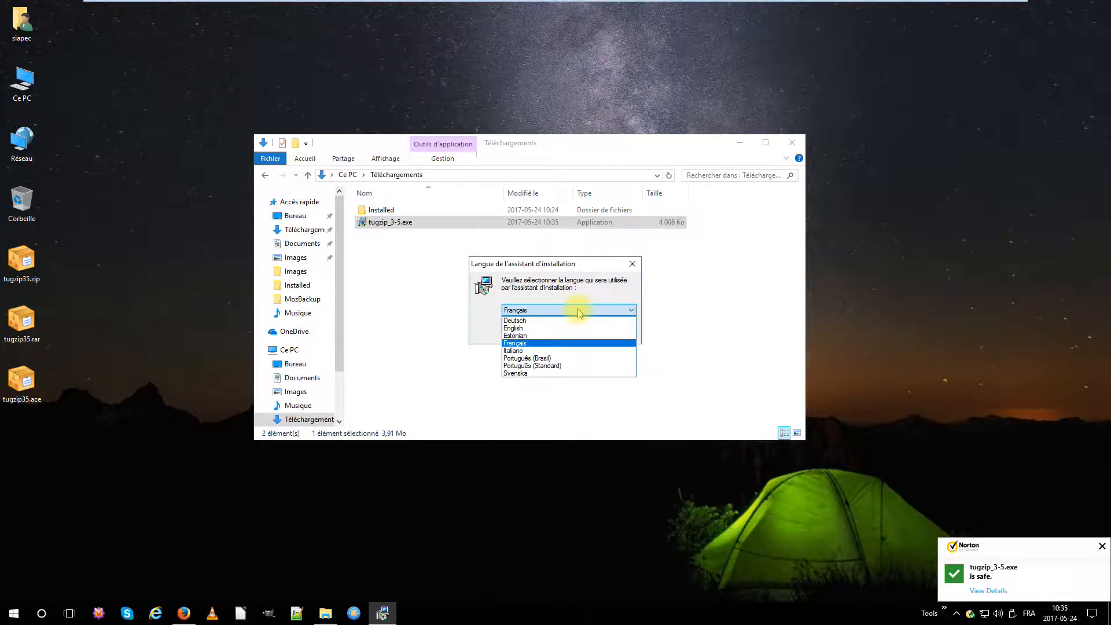
left_click(579, 313)
left_click(567, 333)
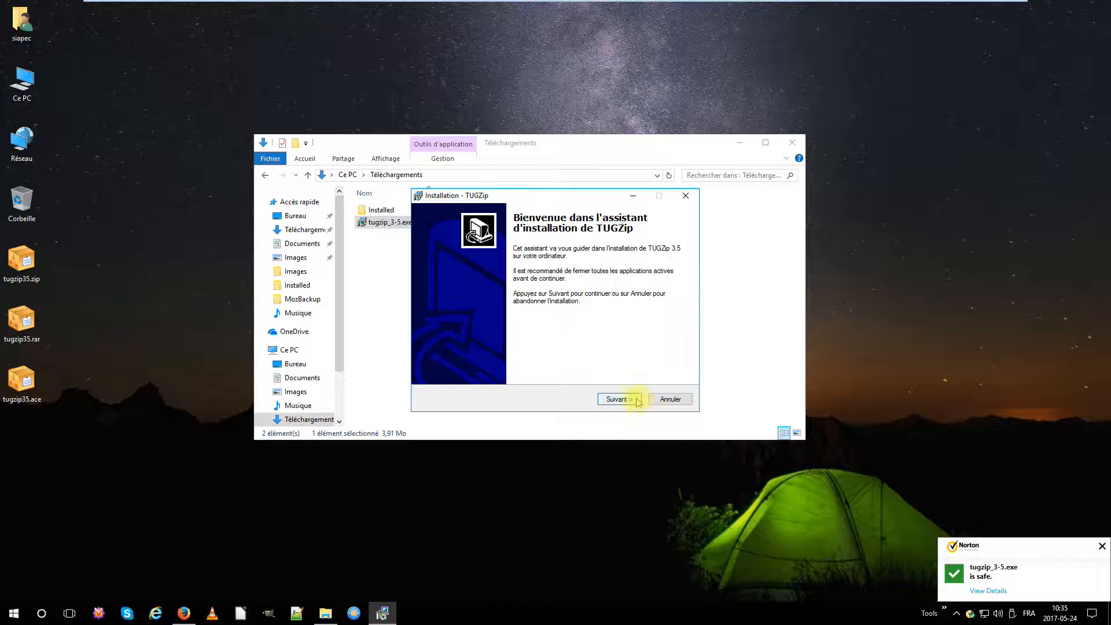
left_click(637, 400)
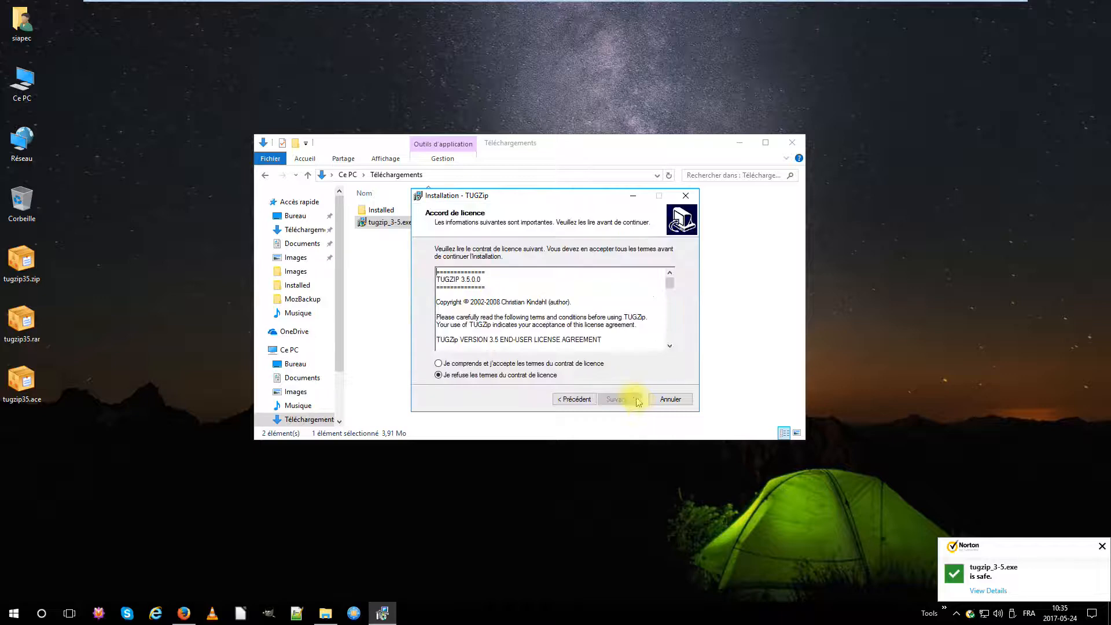
left_click(572, 368)
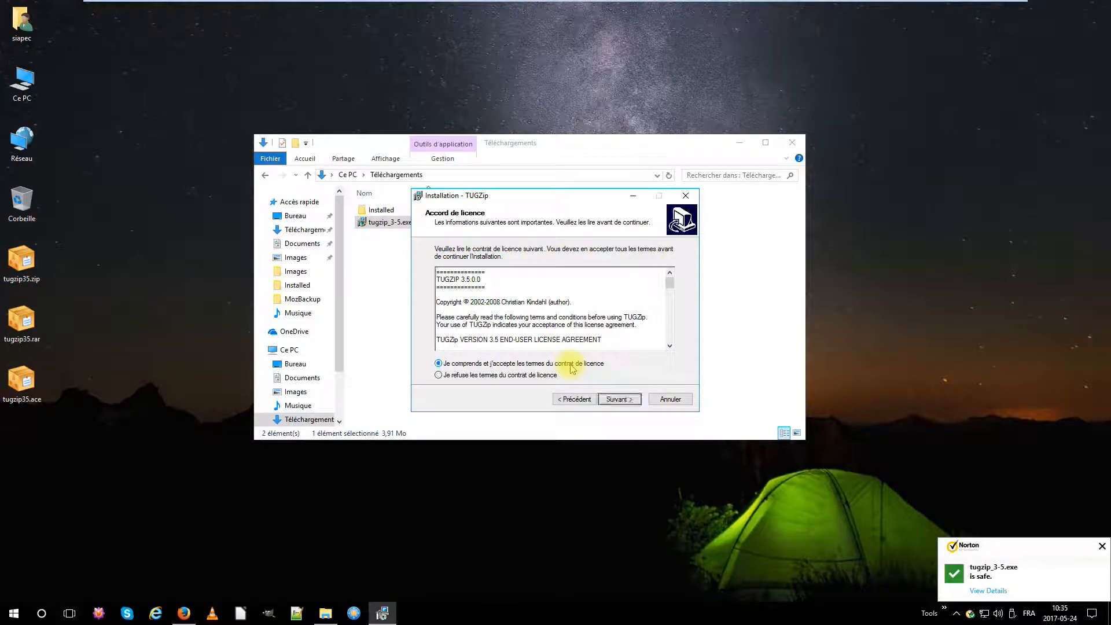
left_click(634, 400)
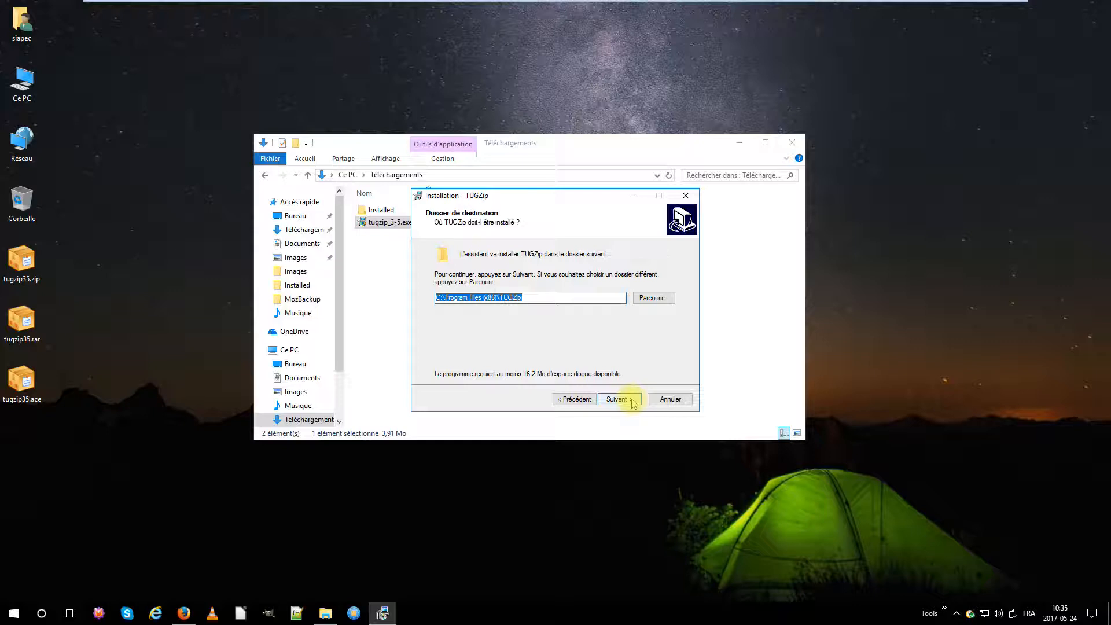
Keep C:\Program Files (x86)\TUGZip as the destination despite the existing folder, and TUGZip as the Start menu folder.
left_click(634, 400)
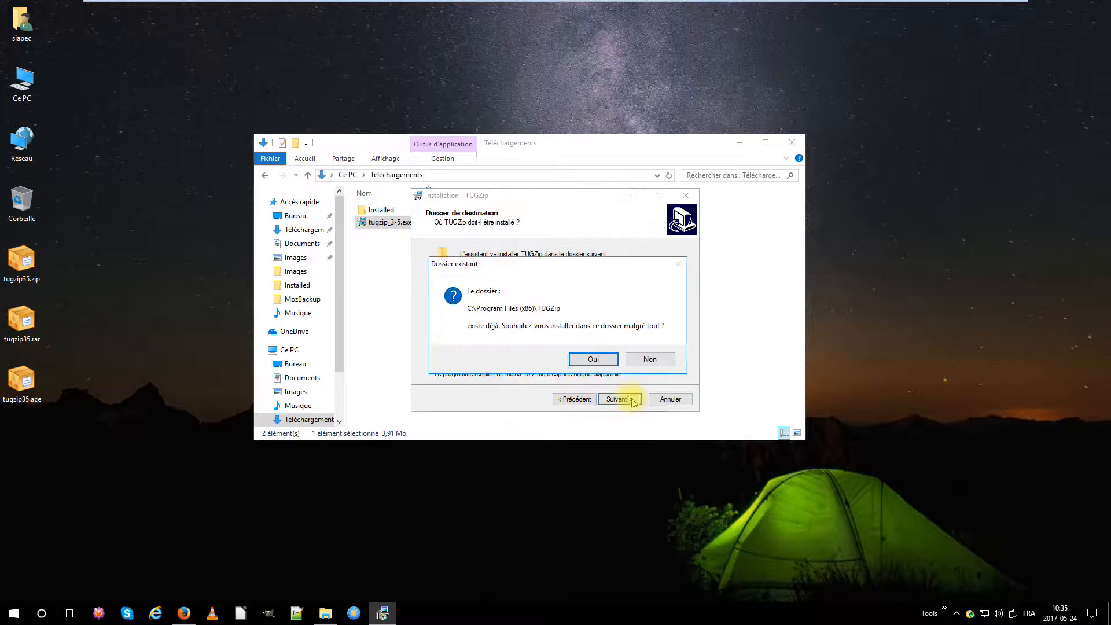
left_click(593, 359)
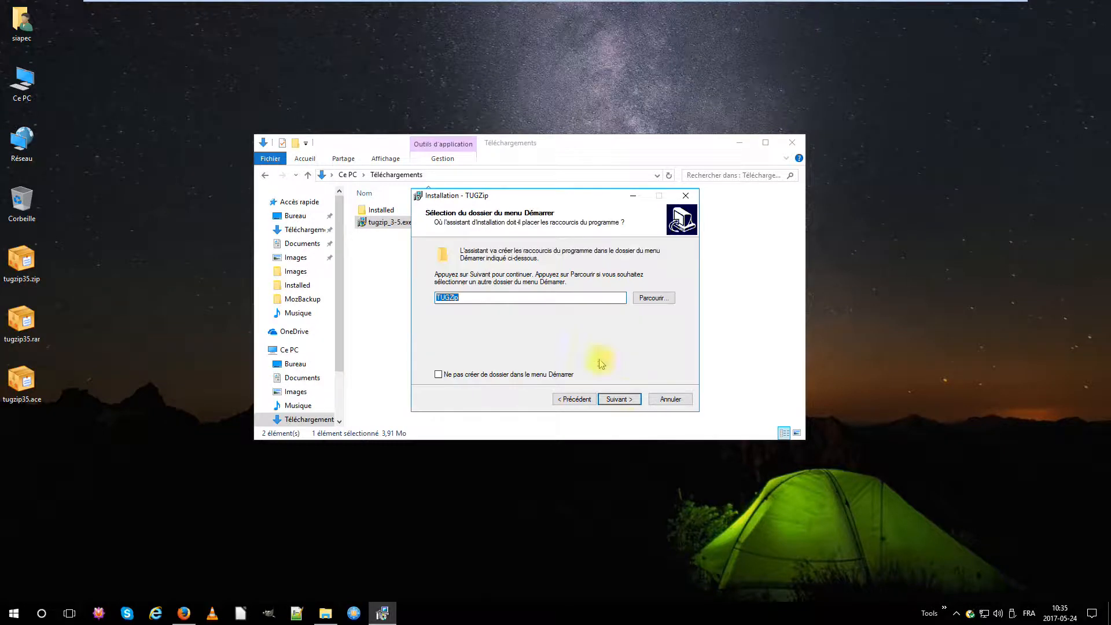
left_click(633, 401)
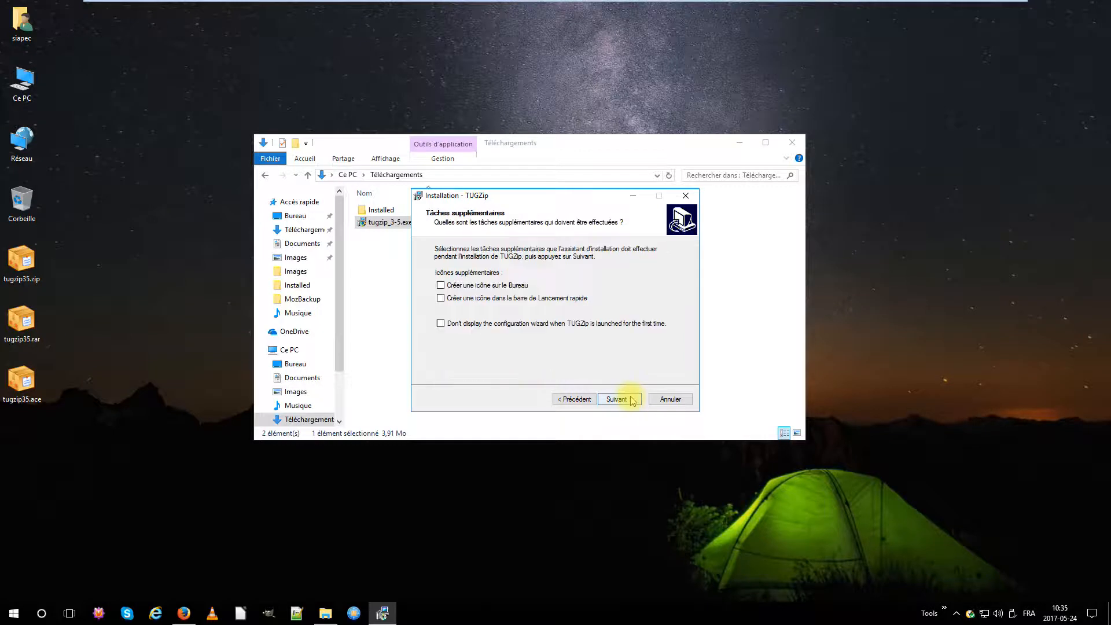
Enable the desktop and quick launch icons, install TUGZip, and finish setup with the program set to run.
left_click(501, 286)
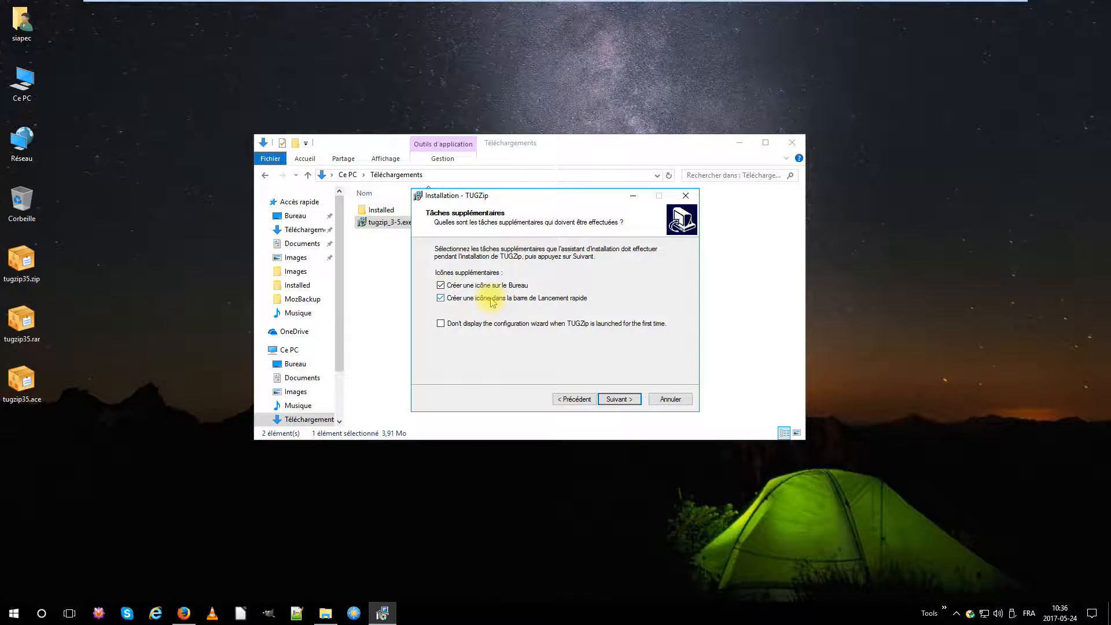
left_click(638, 400)
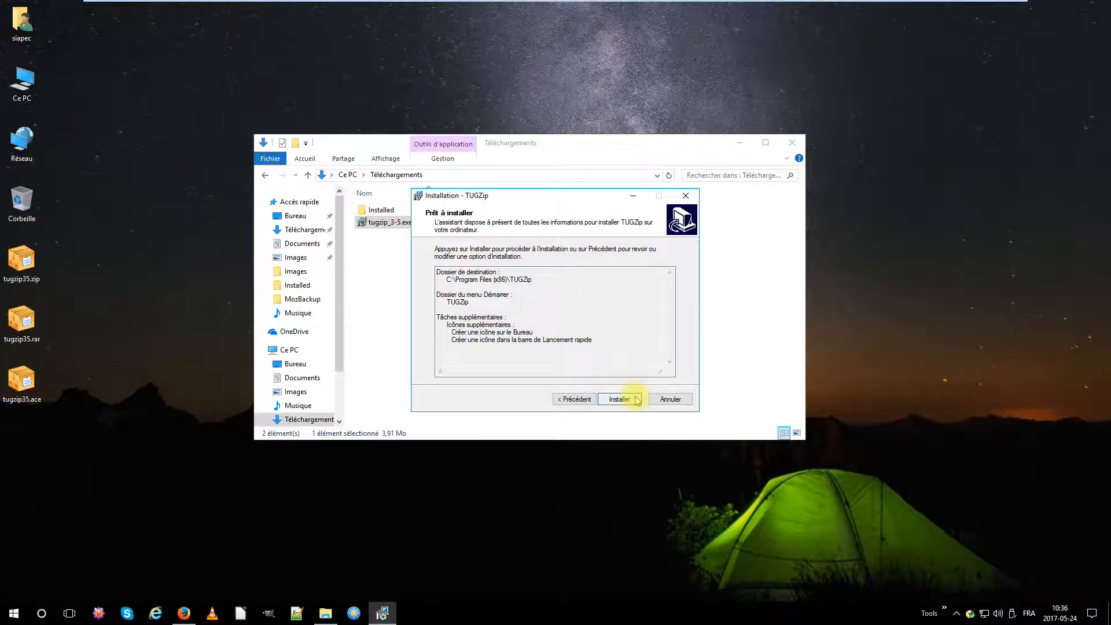
left_click(639, 400)
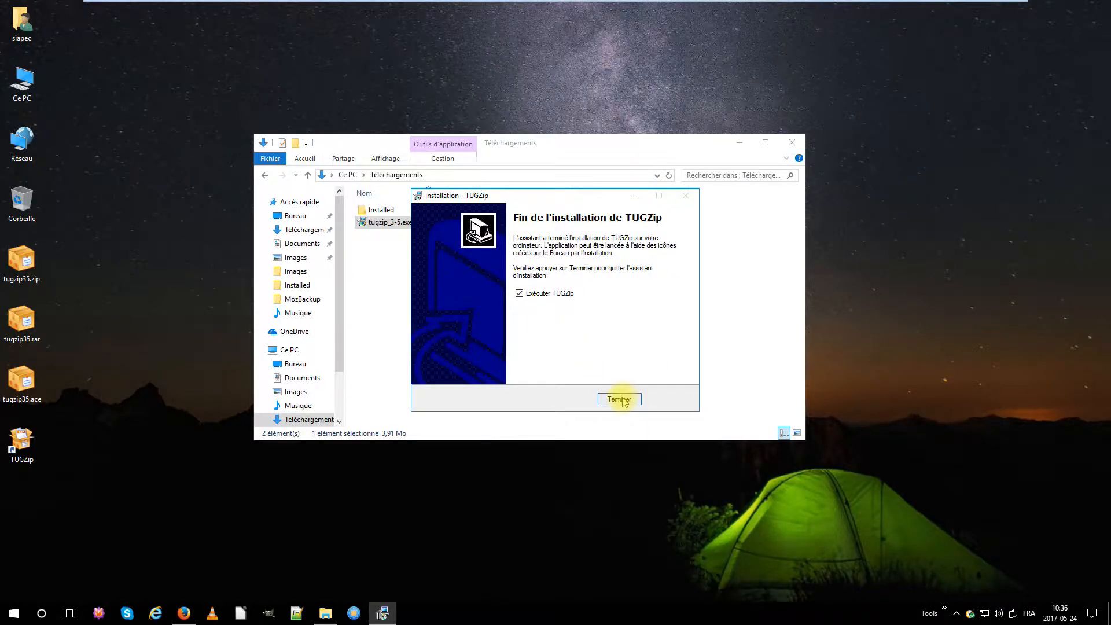
left_click(620, 399)
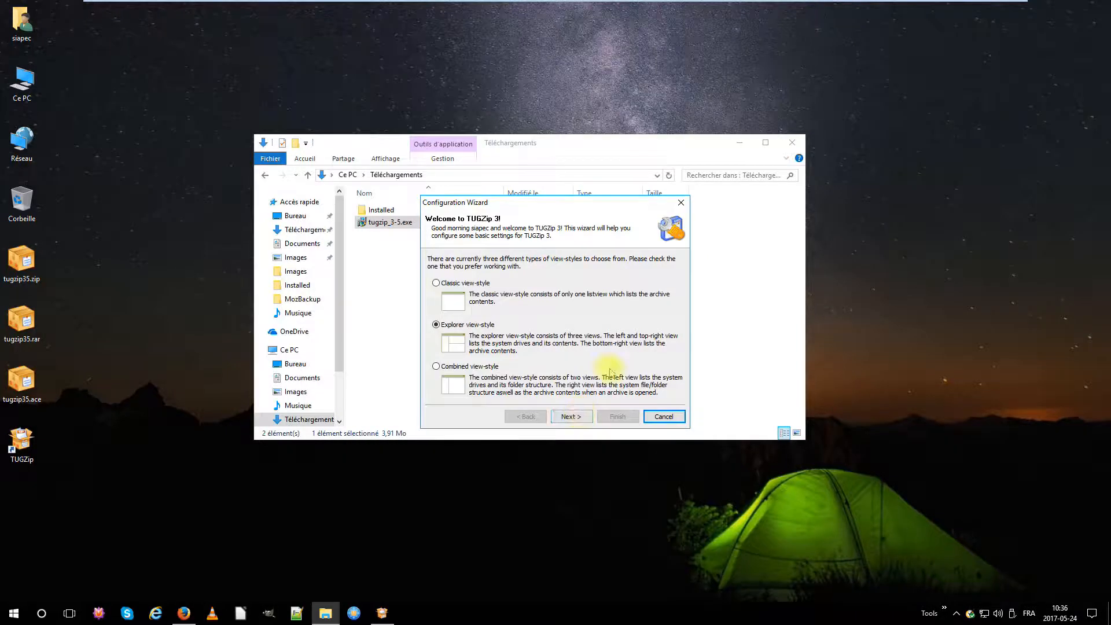
Complete the configuration wizard with Explorer view-style, 32-bit icons and shell extension enabled, ACE and RAR compression off, and the default archive associations.
left_click(585, 417)
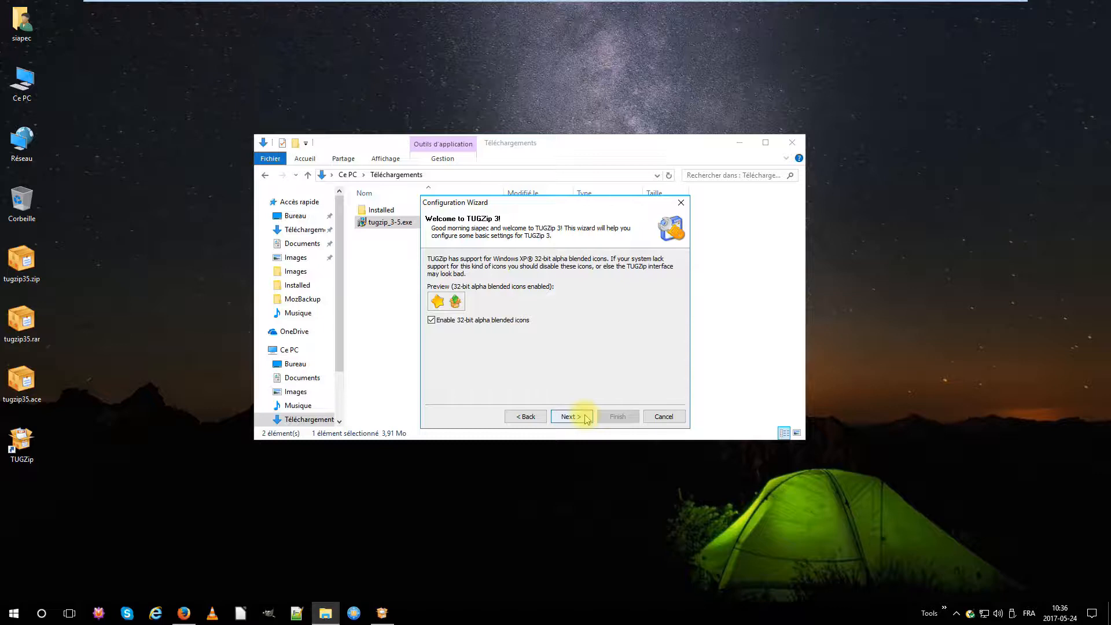
left_click(586, 419)
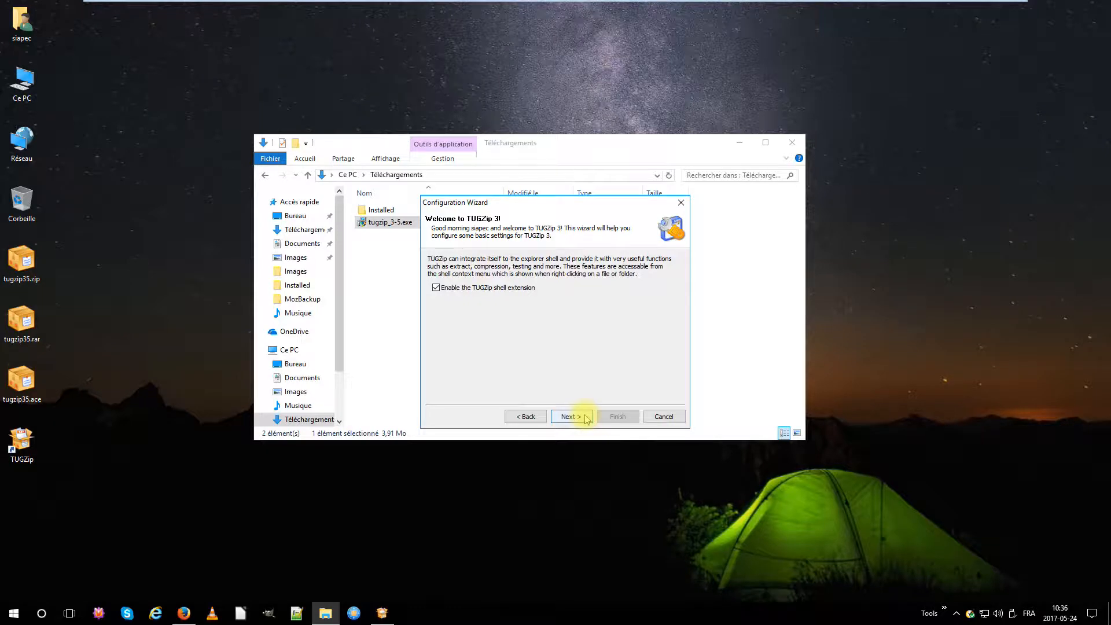
left_click(586, 418)
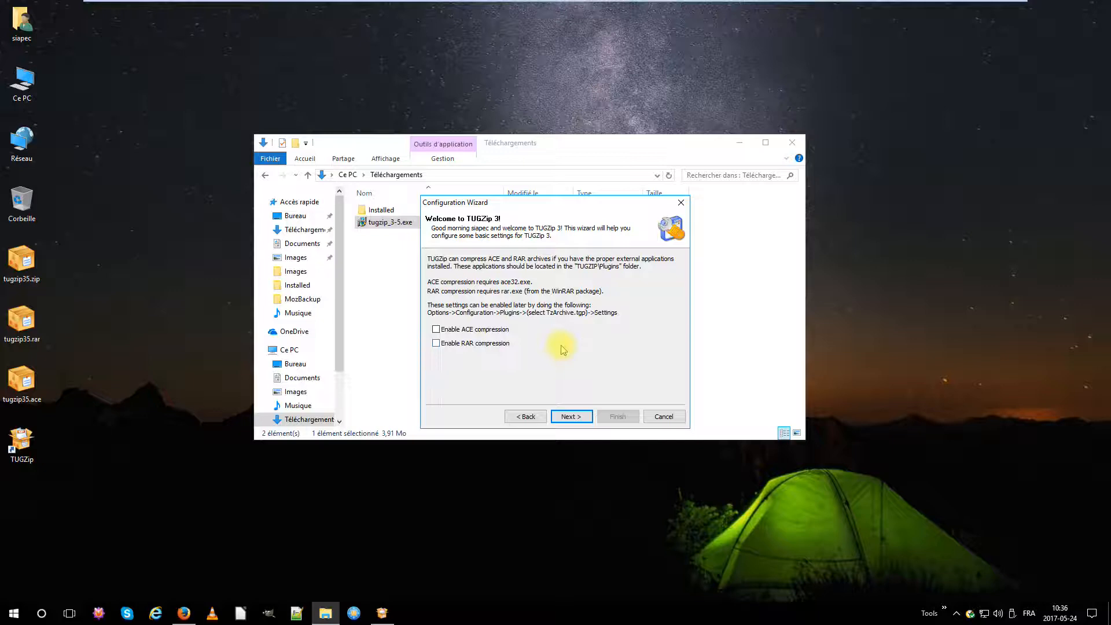
left_click(586, 419)
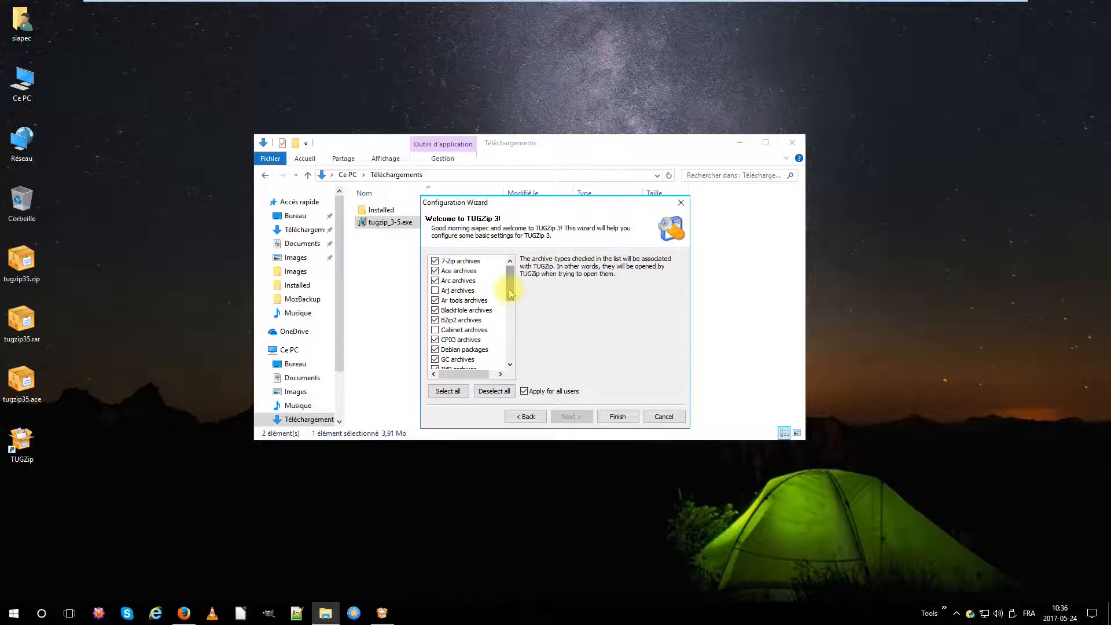
left_click_drag(511, 293, 504, 332)
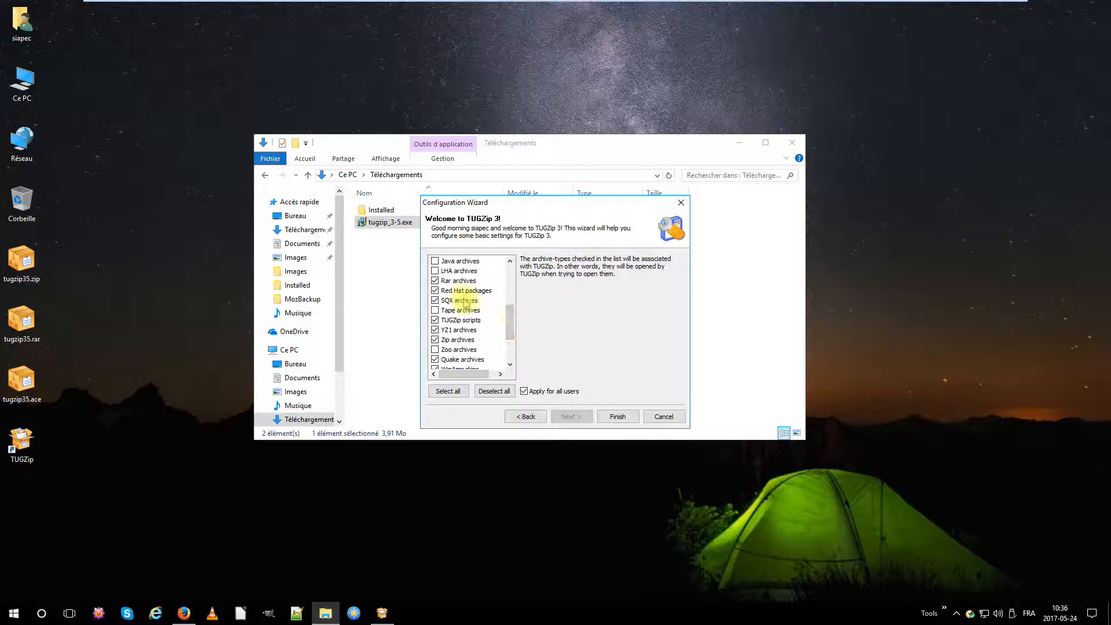
scroll(509, 321, "down", 2)
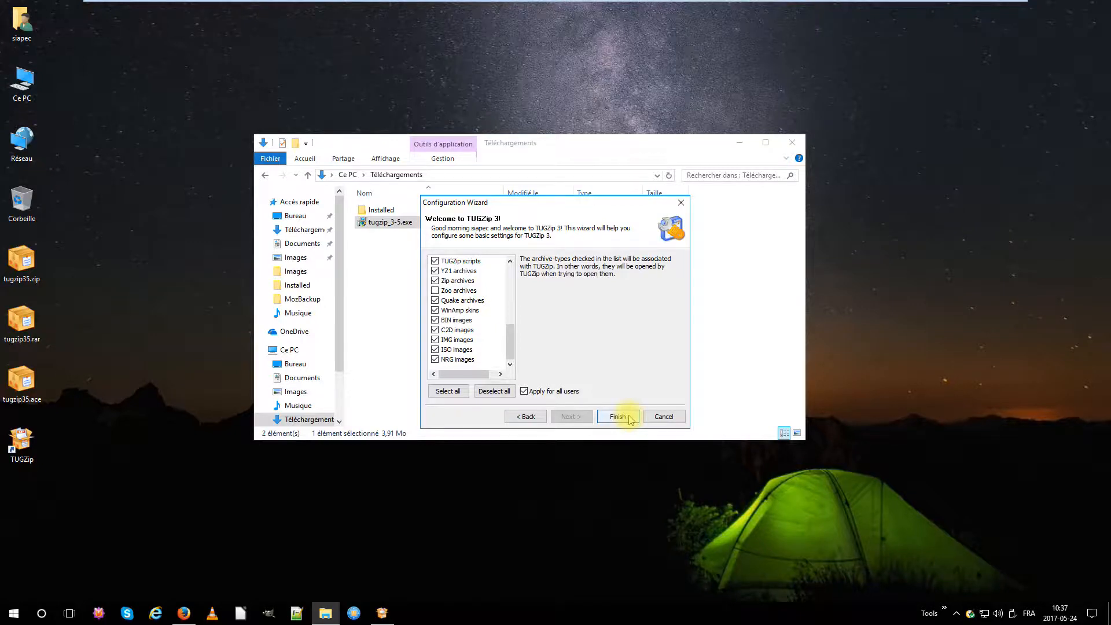
left_click(630, 418)
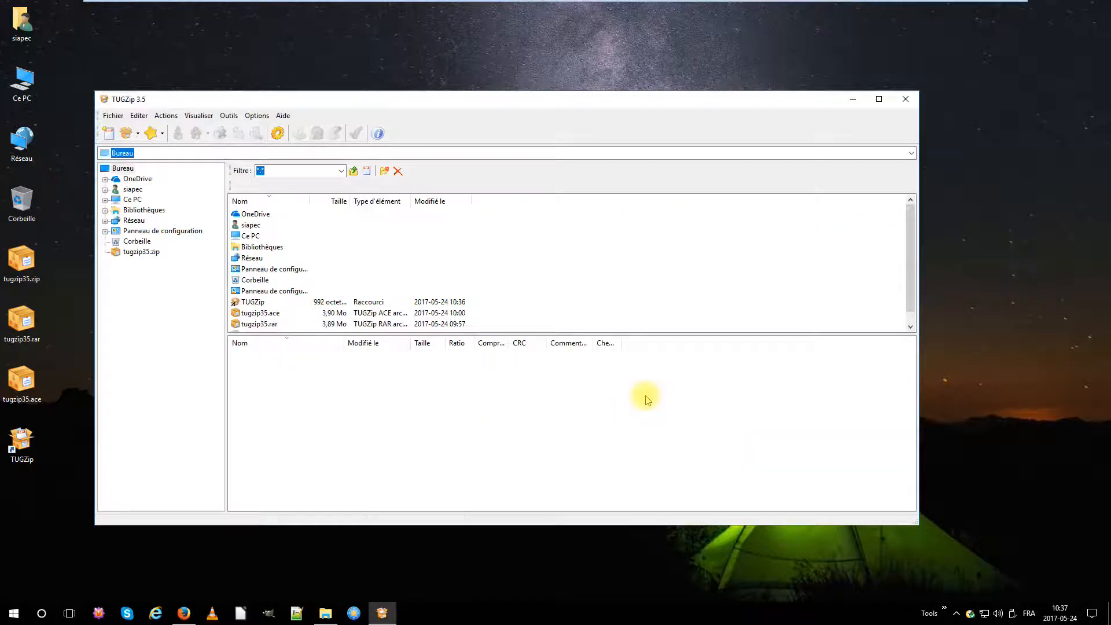
Close TUGZip and the Téléchargements folder, and set the TUGZip desktop shortcut to run as administrator in its advanced properties.
left_click(907, 102)
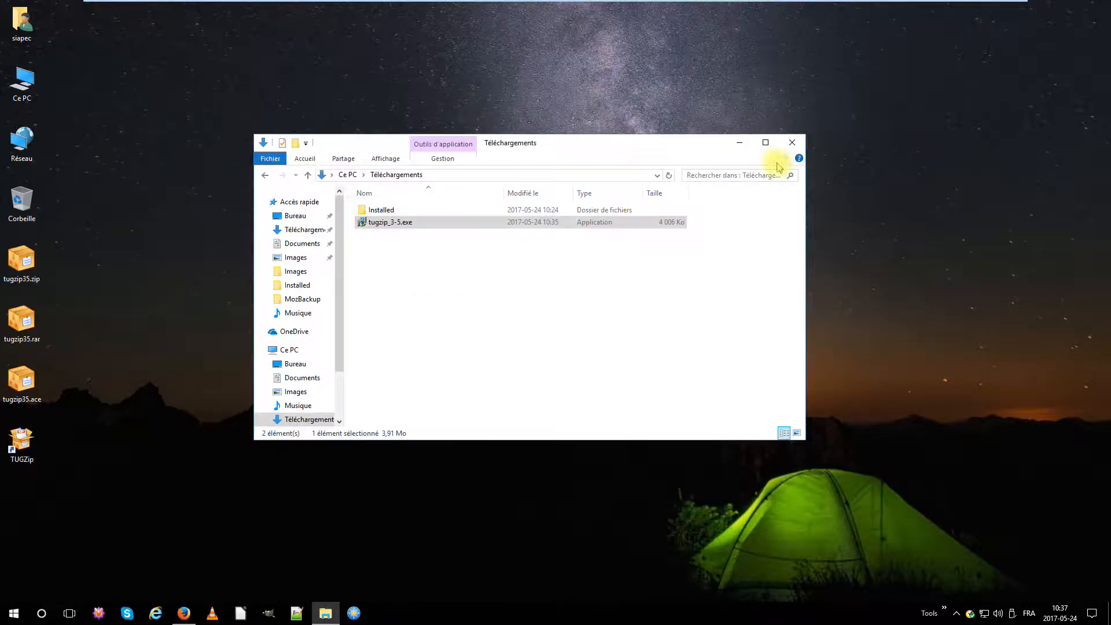
left_click(796, 144)
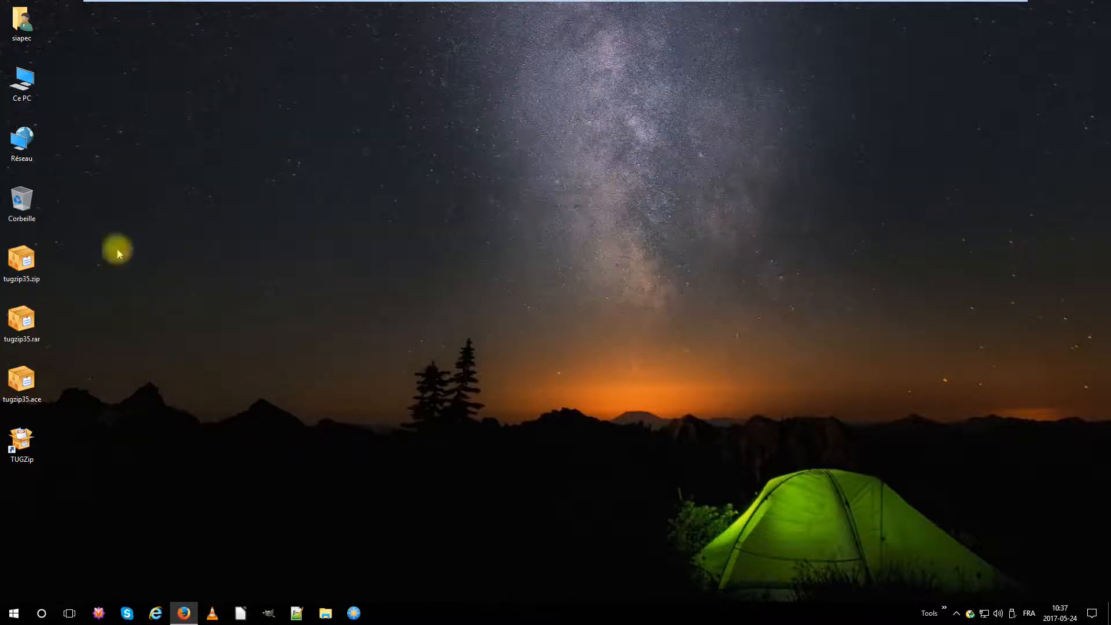
right_click(21, 443)
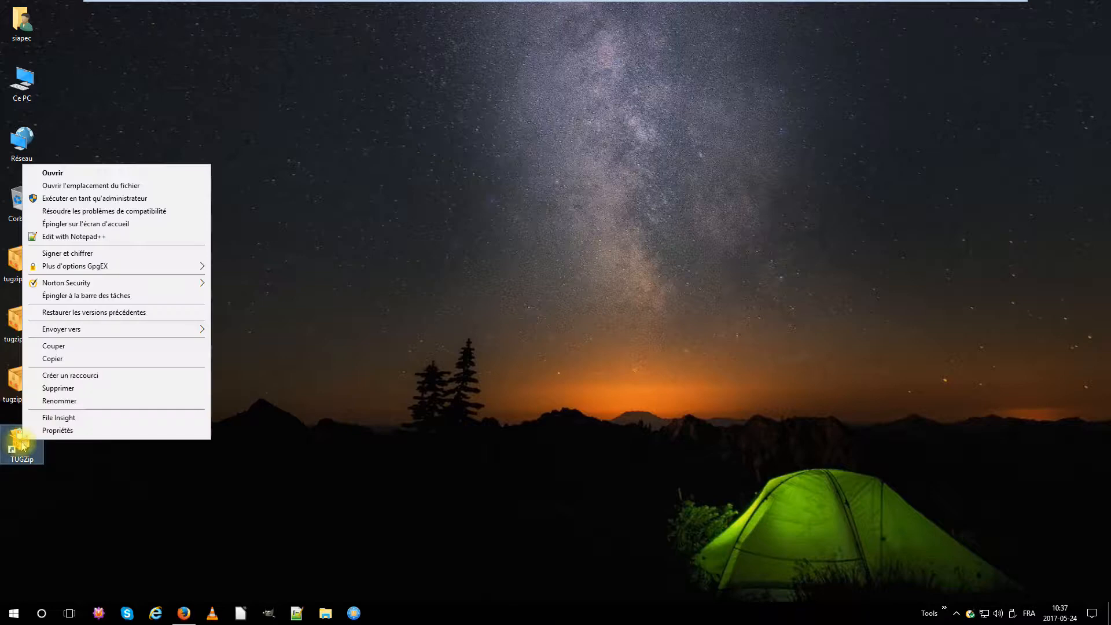
left_click(57, 430)
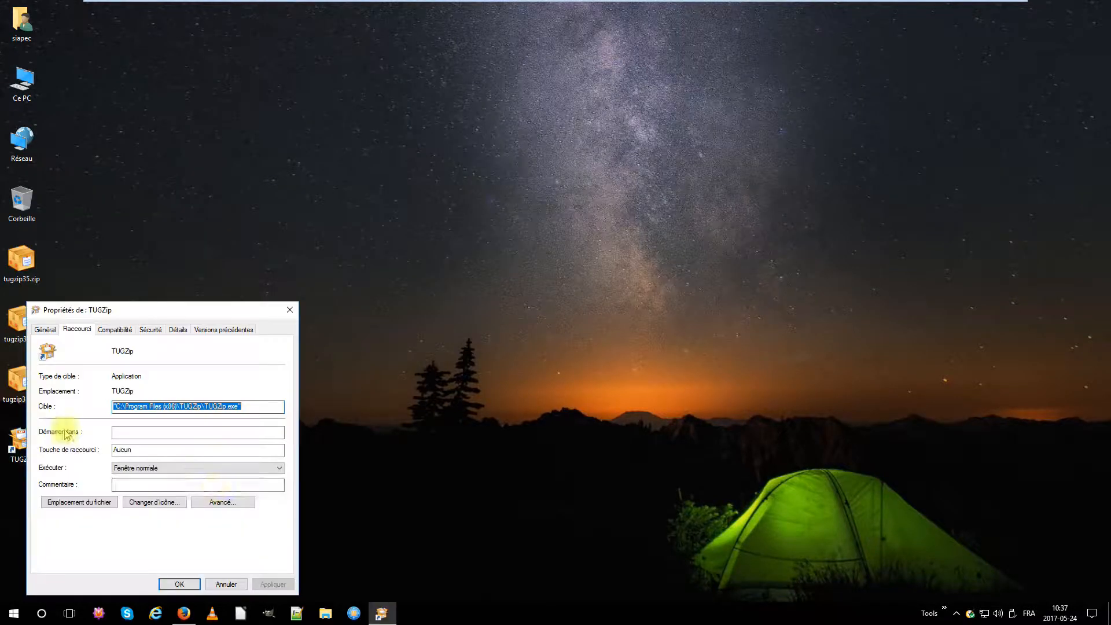
left_click(247, 503)
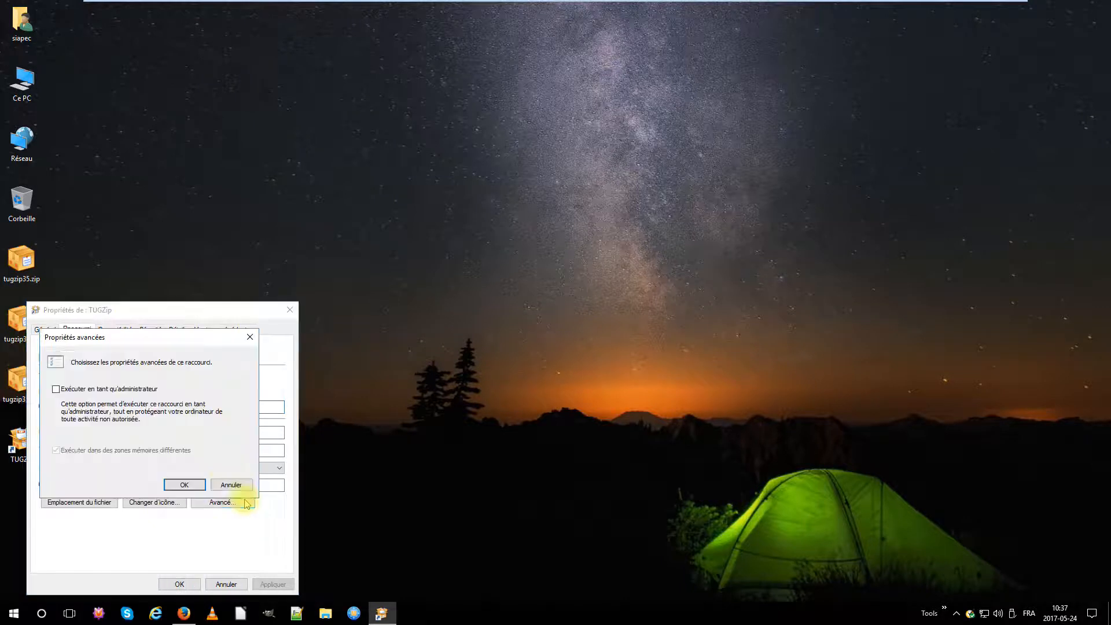
left_click(132, 392)
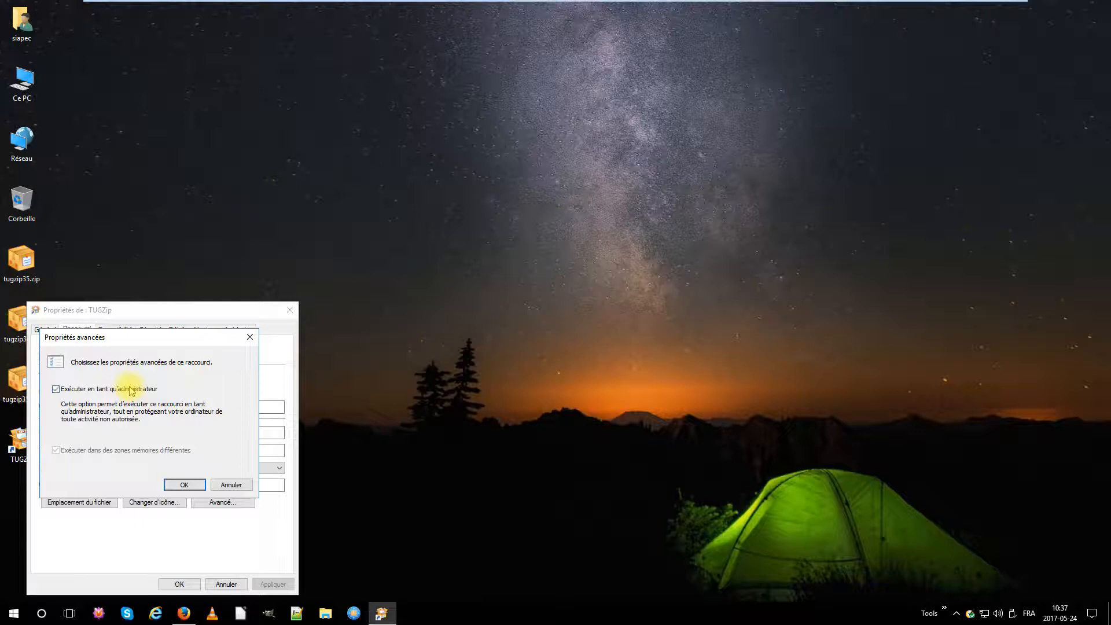
left_click(193, 487)
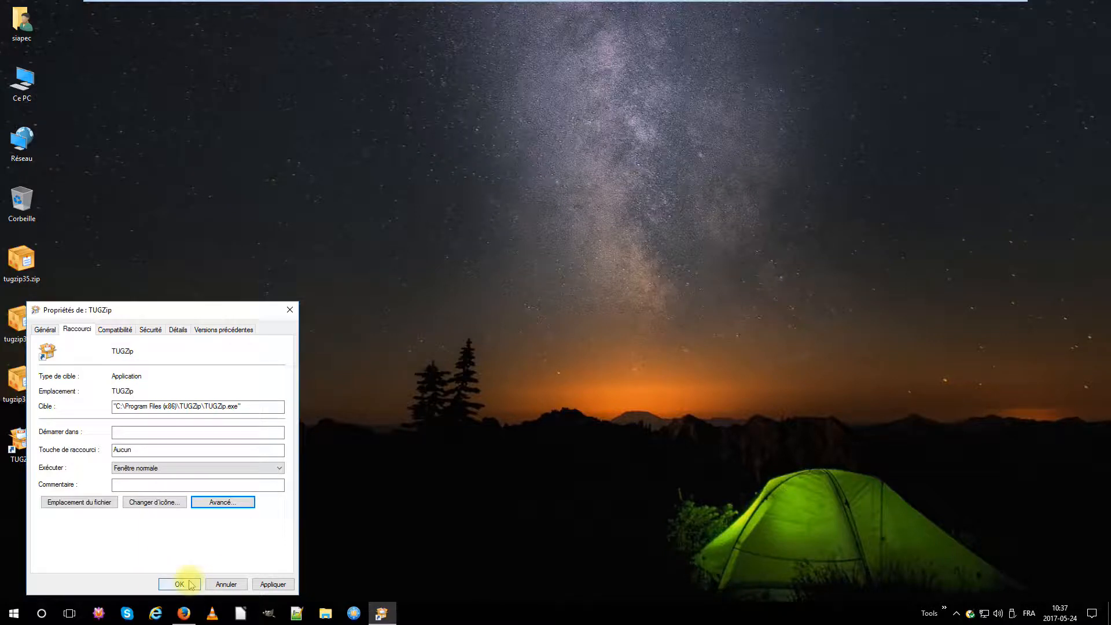
left_click(179, 584)
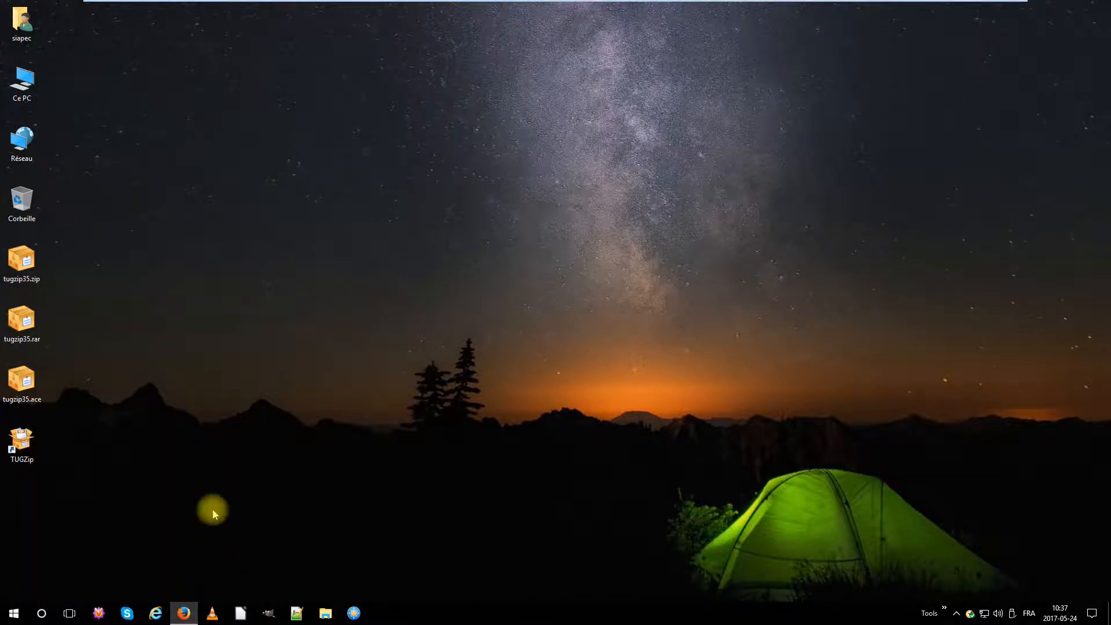
Pin the TUGZip desktop shortcut to the taskbar, launch TUGZip from there and allow it to make changes to the device.
right_click(20, 444)
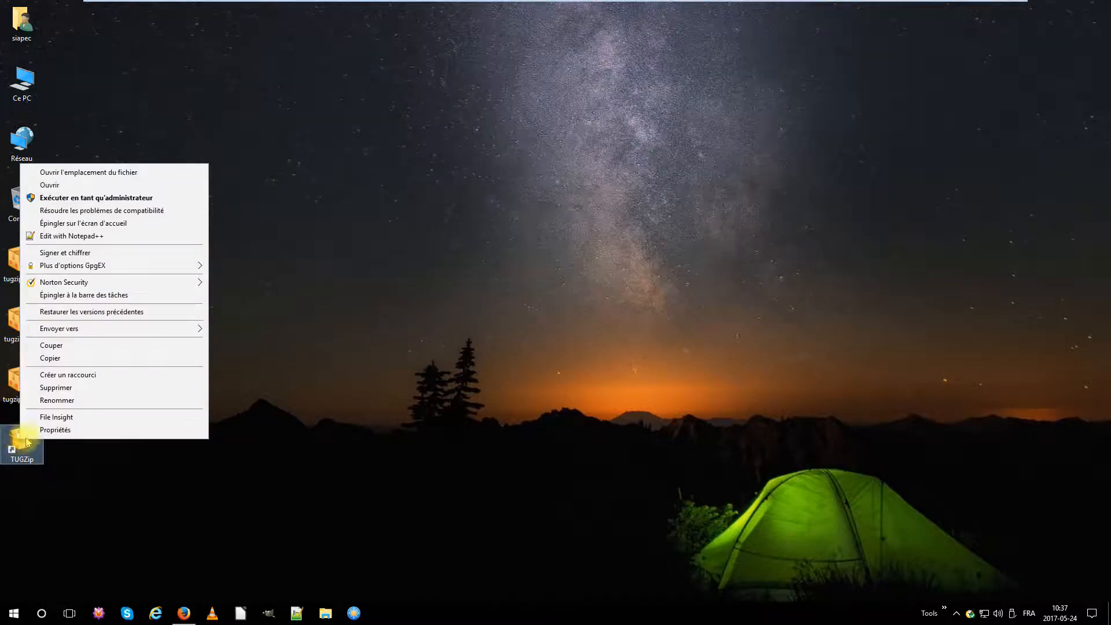
mouse_move(101, 329)
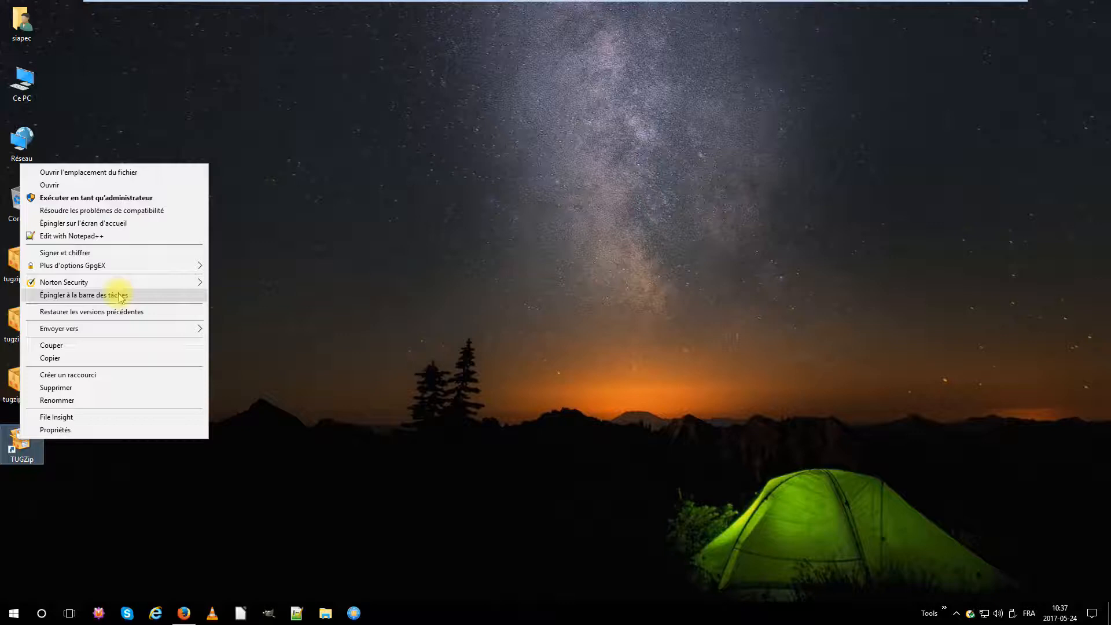
left_click(164, 298)
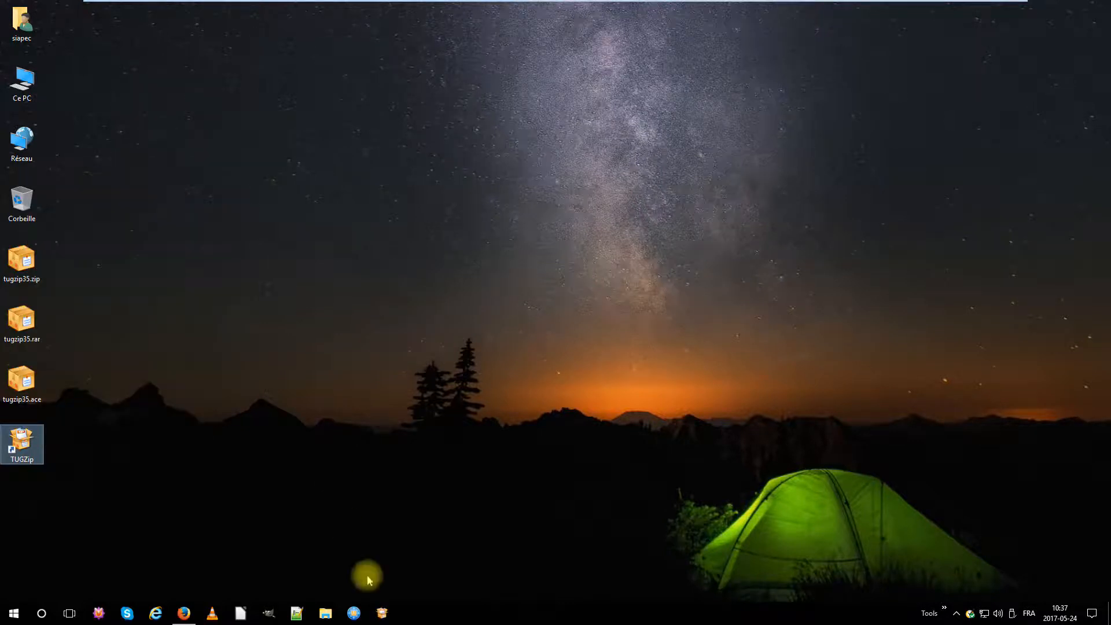
left_click(381, 614)
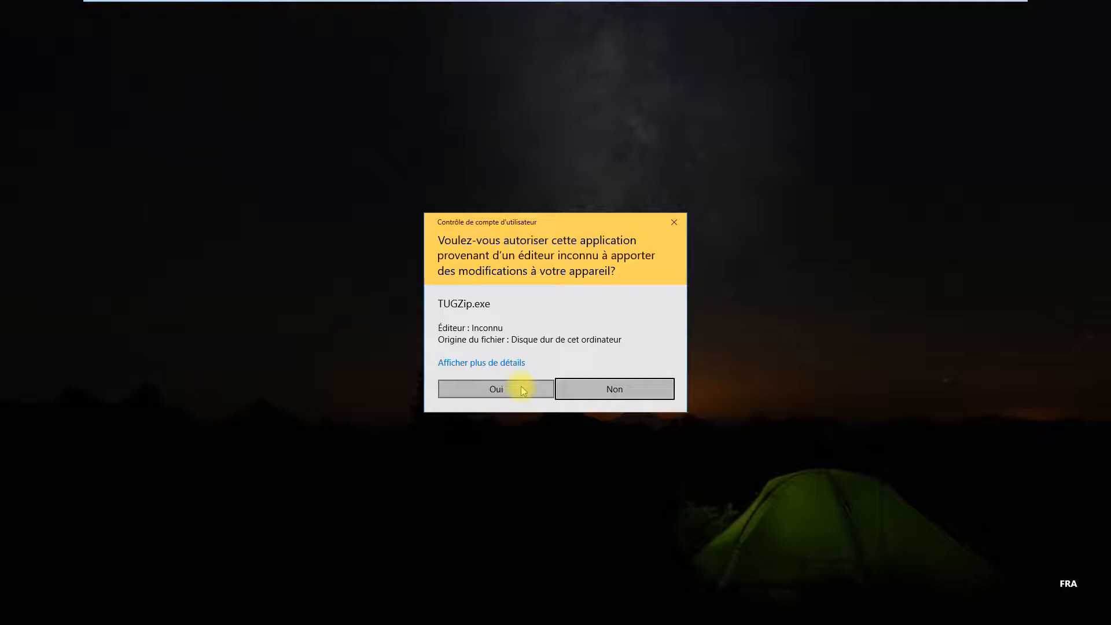
left_click(522, 391)
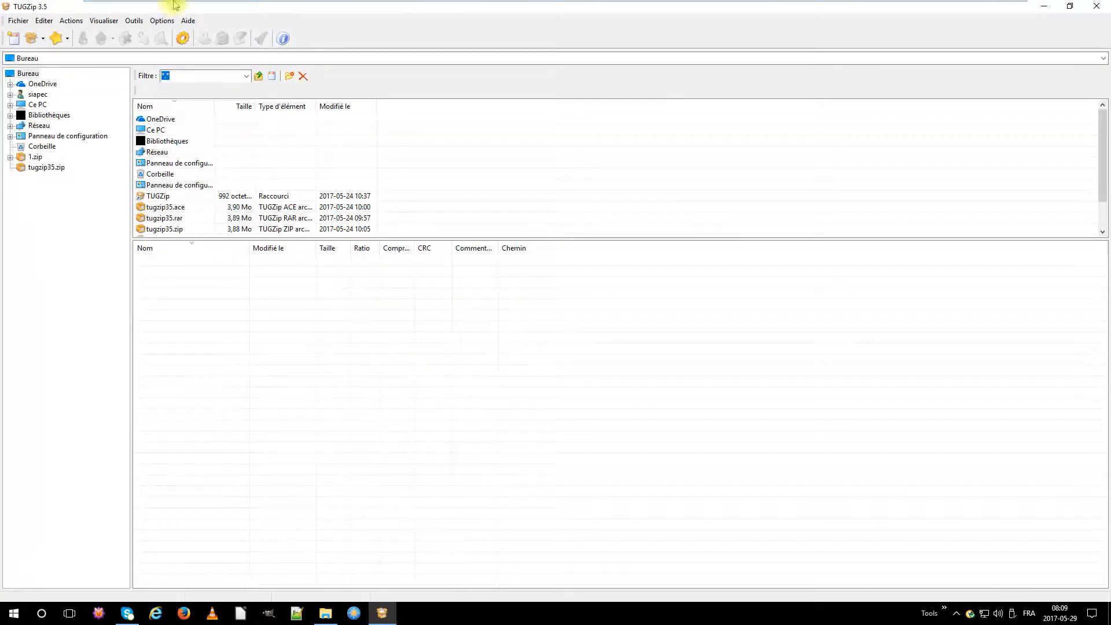
Open the TUGZip configuration and examine the Apparence settings: general presentation, explorer view, archive view and graphical interface.
left_click(163, 21)
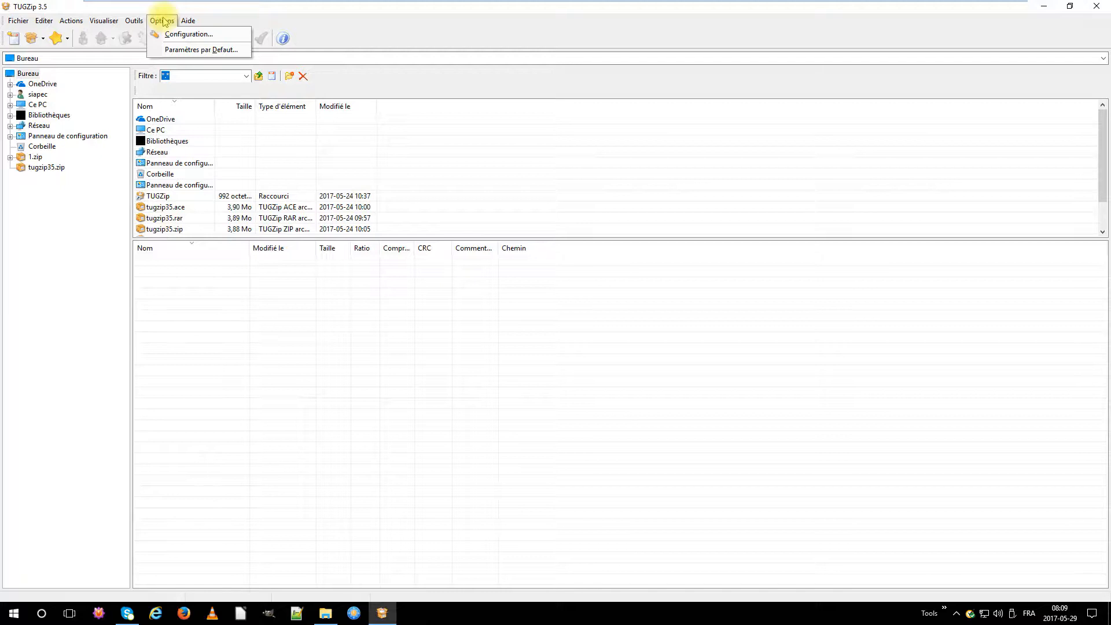
left_click(227, 36)
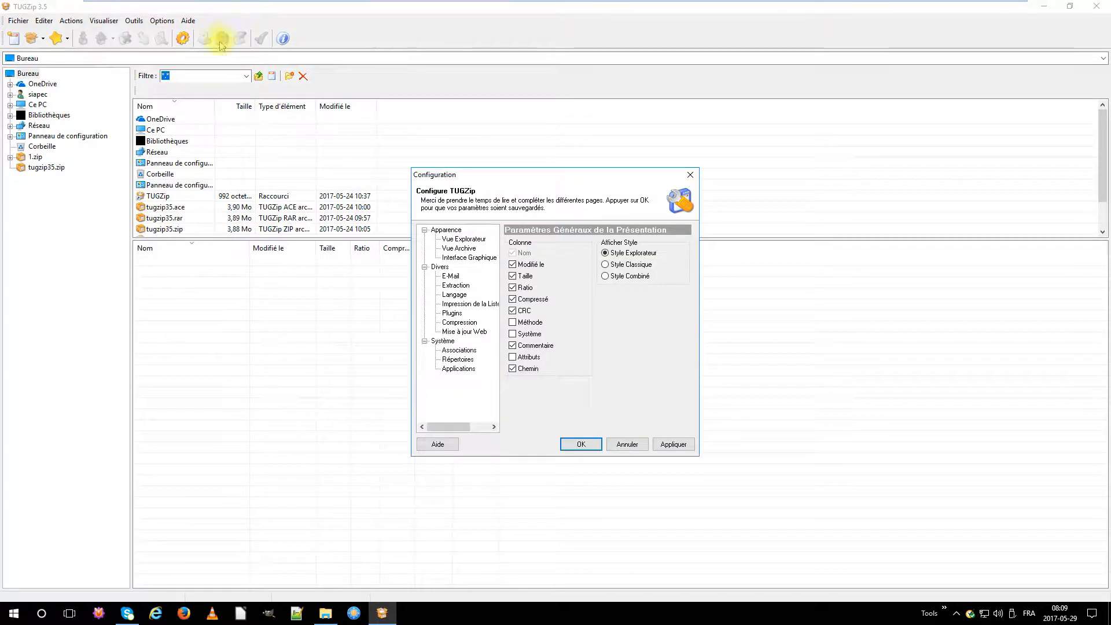
left_click(464, 240)
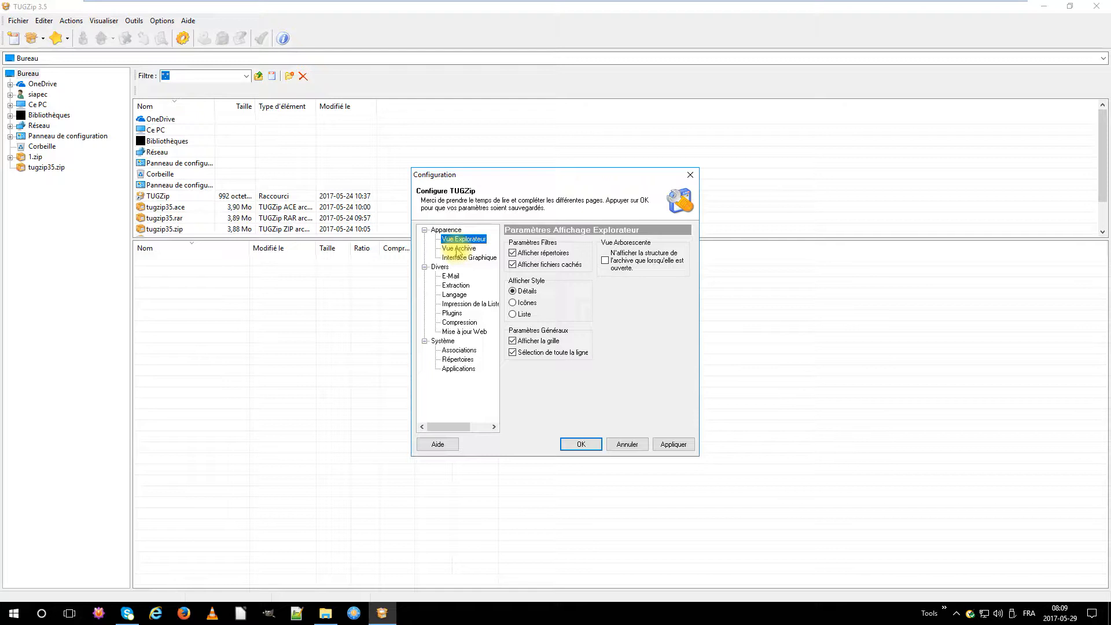
left_click(458, 249)
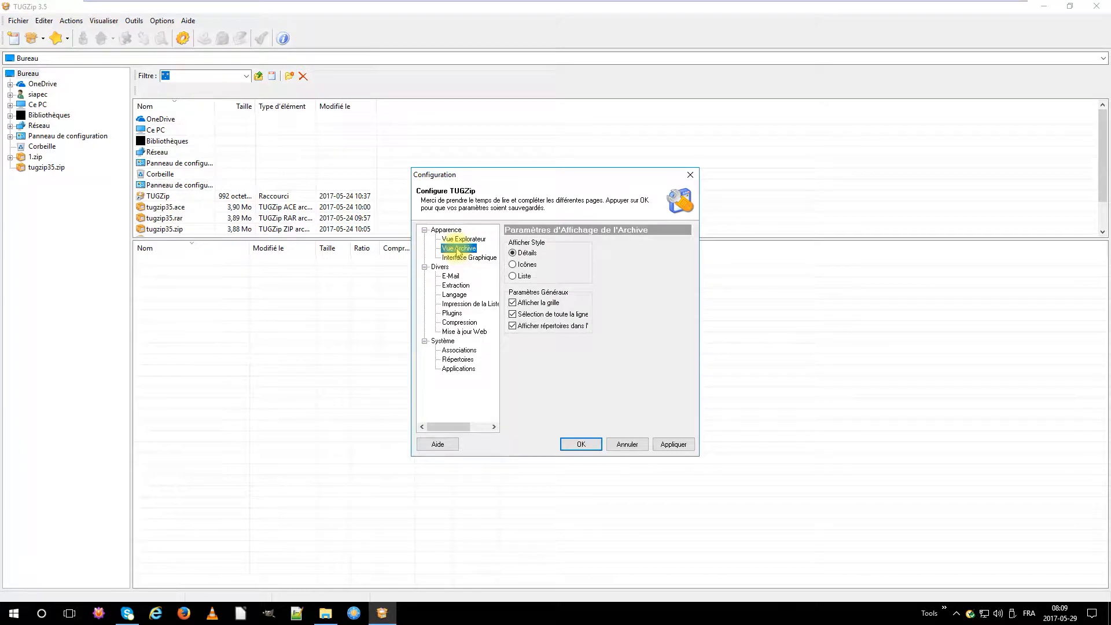
left_click(459, 259)
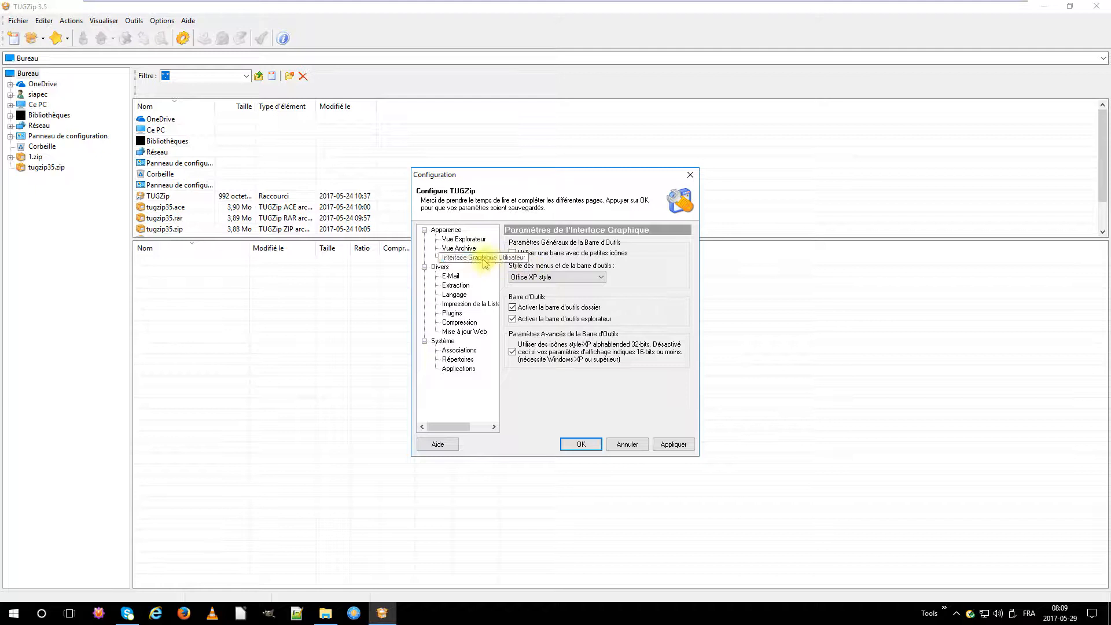
Examine the Divers settings, including e-mail, extraction, language, file list printing, plugins, default compression and web update.
left_click(441, 268)
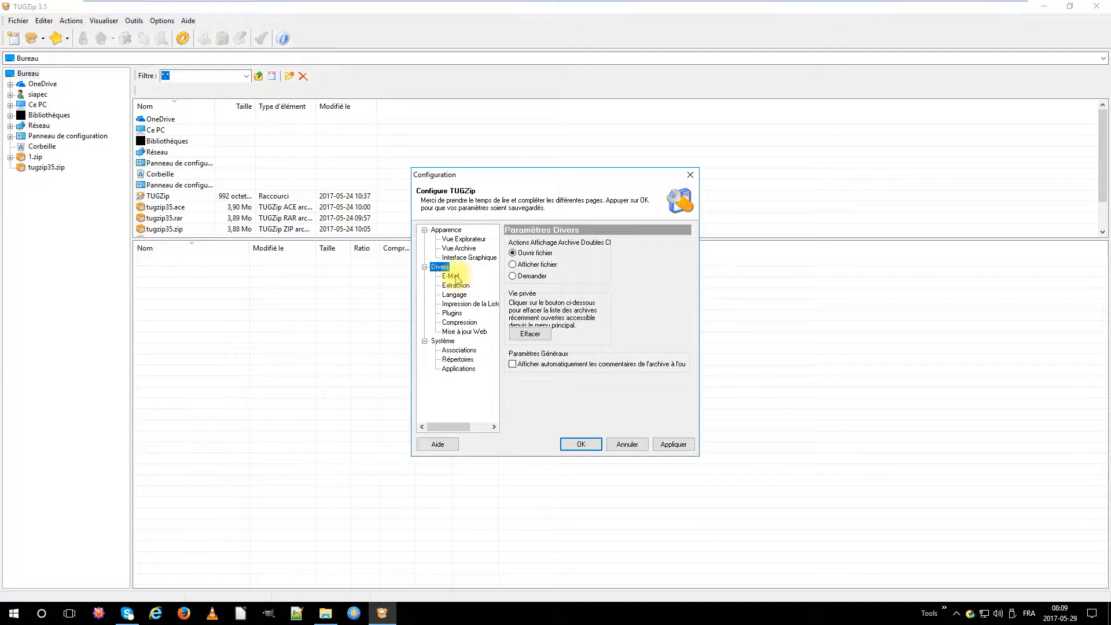
left_click(451, 276)
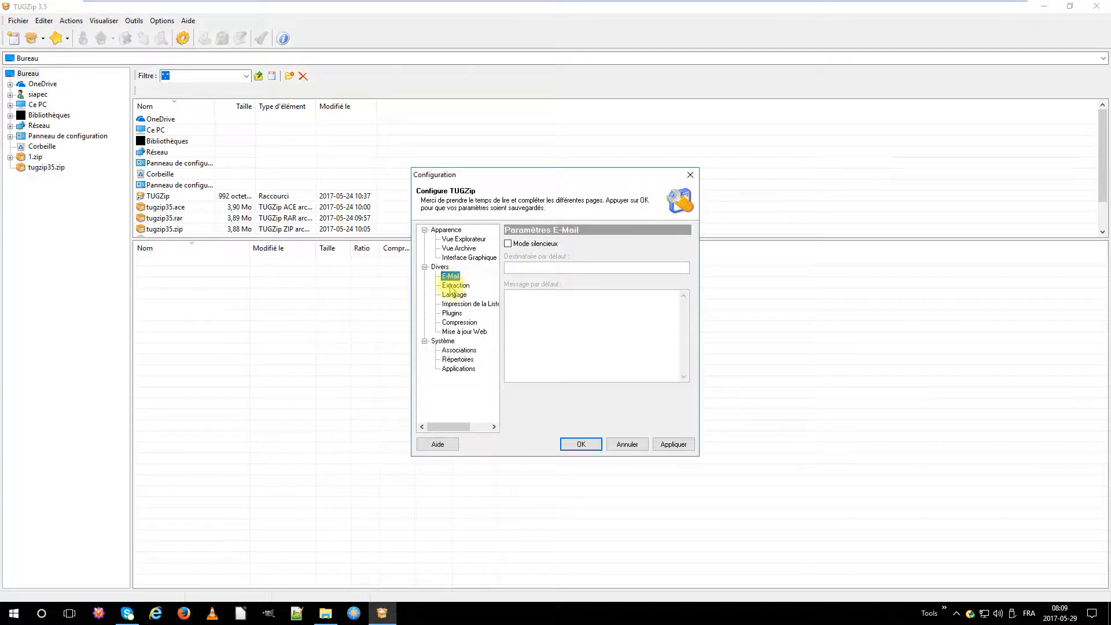
left_click(454, 286)
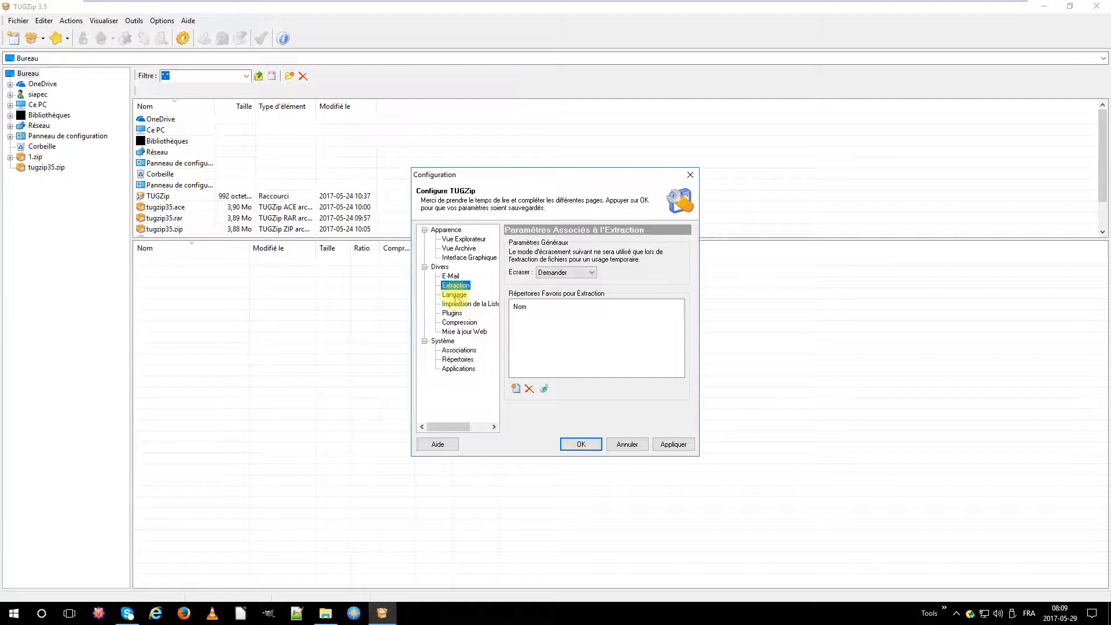
left_click(455, 296)
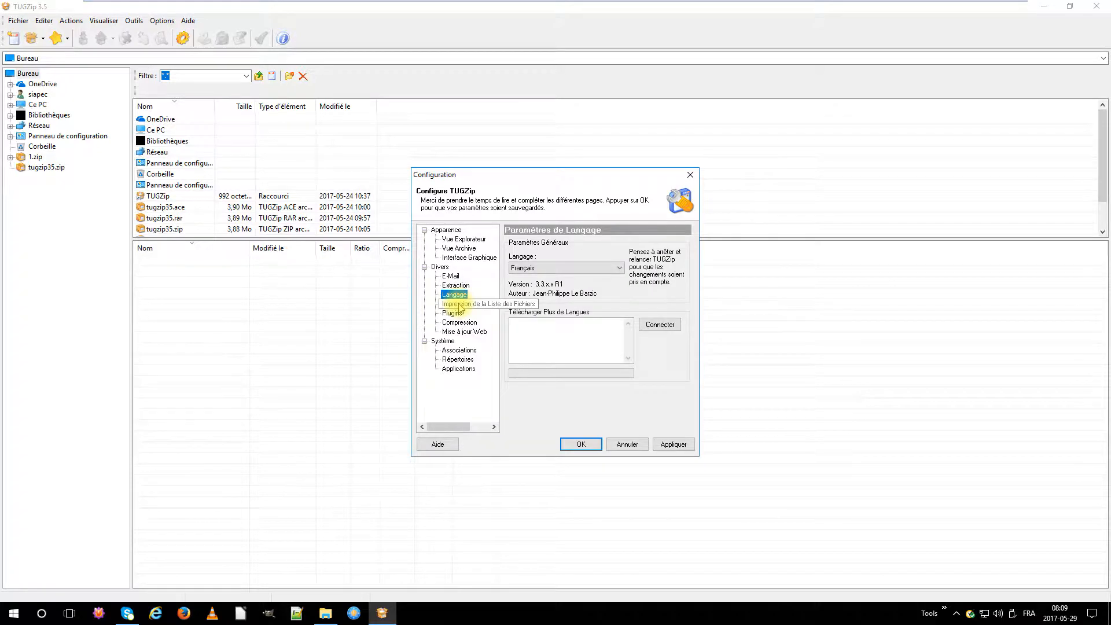
left_click(458, 305)
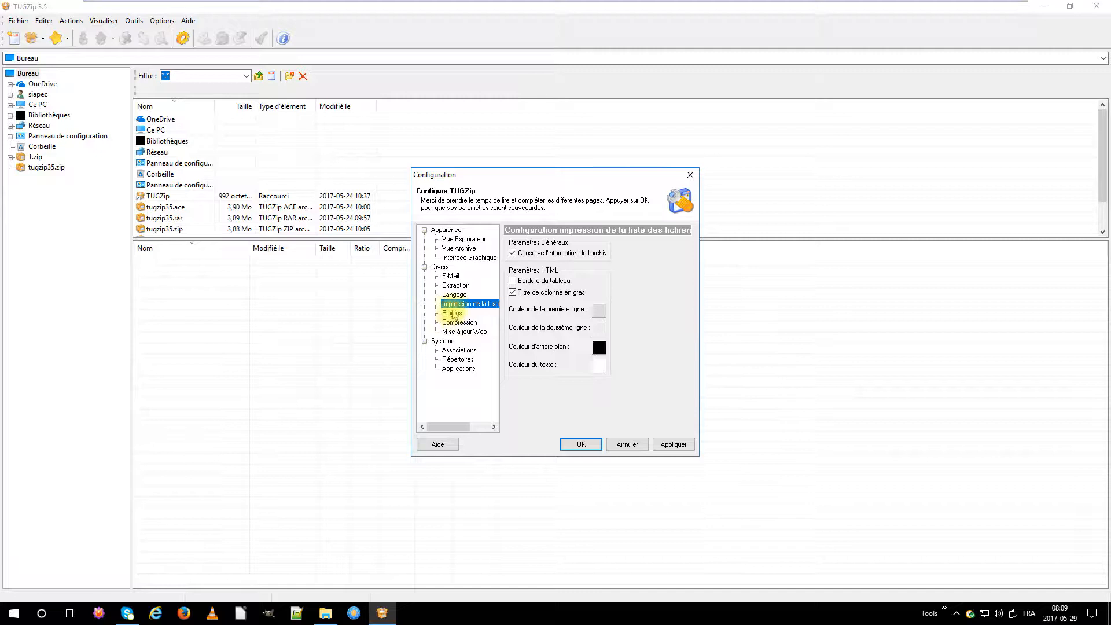
left_click(452, 313)
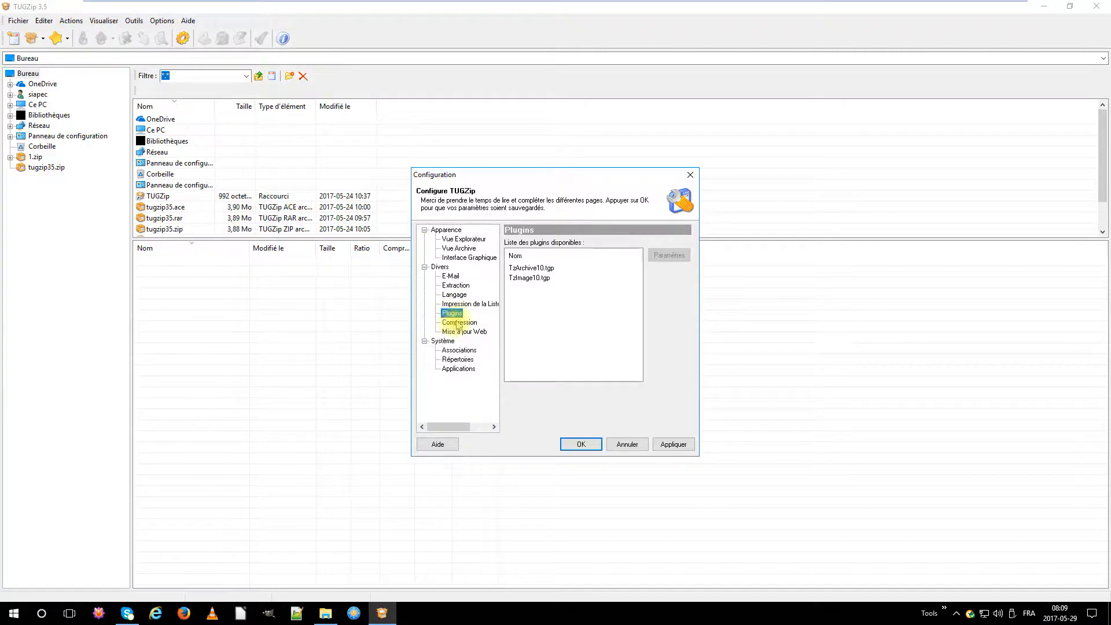
left_click(456, 324)
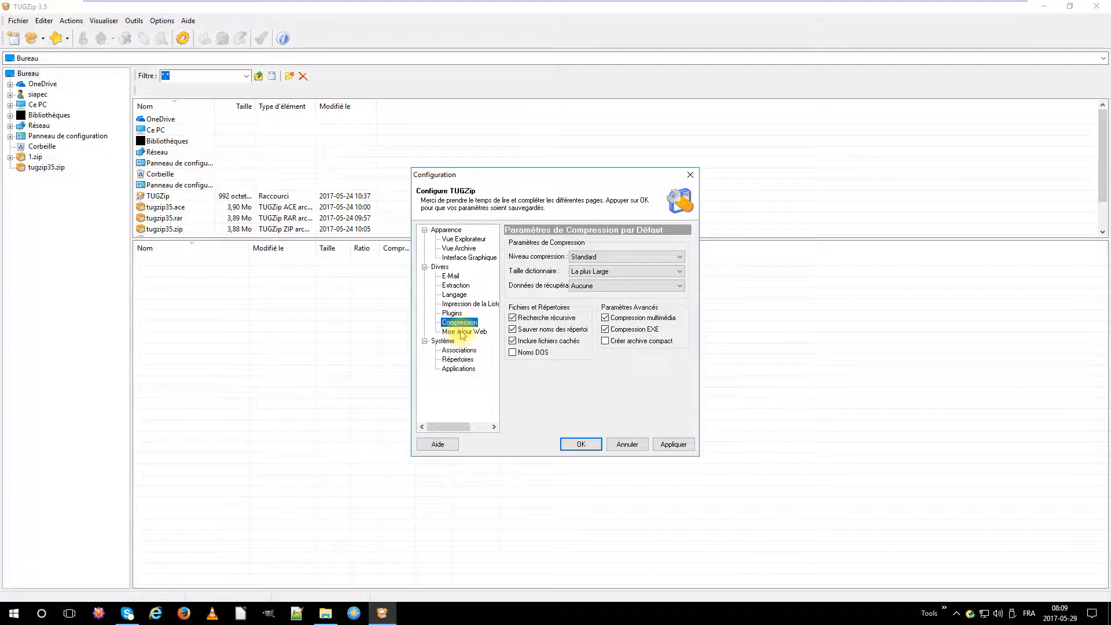
left_click(463, 333)
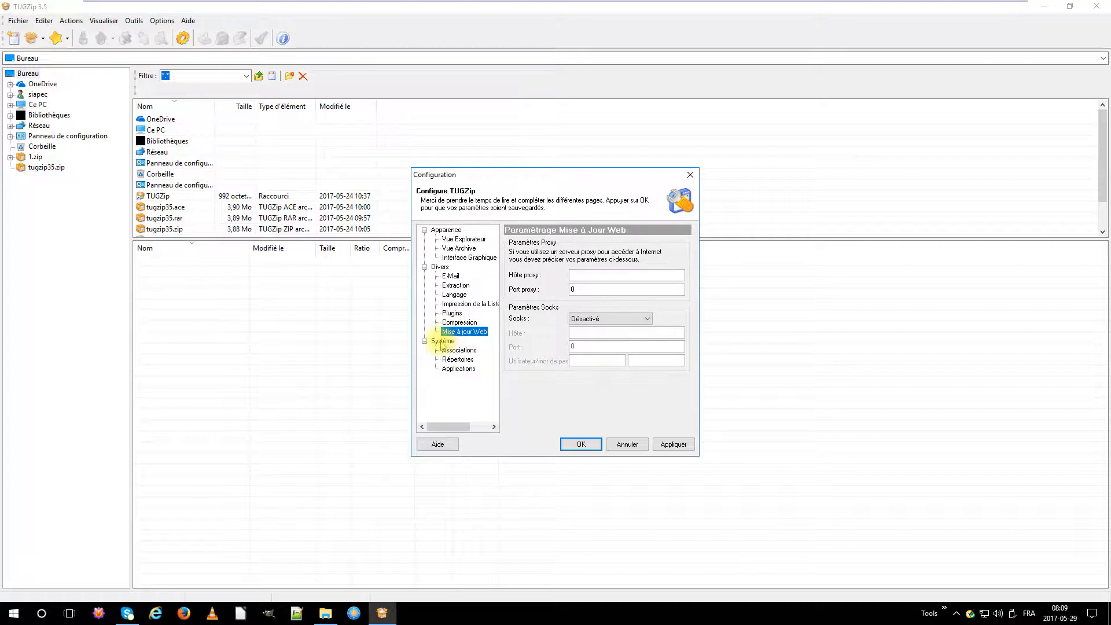
Review the Système settings for shell extension, associations, directories and external applications, and apply and accept the configuration.
left_click(442, 342)
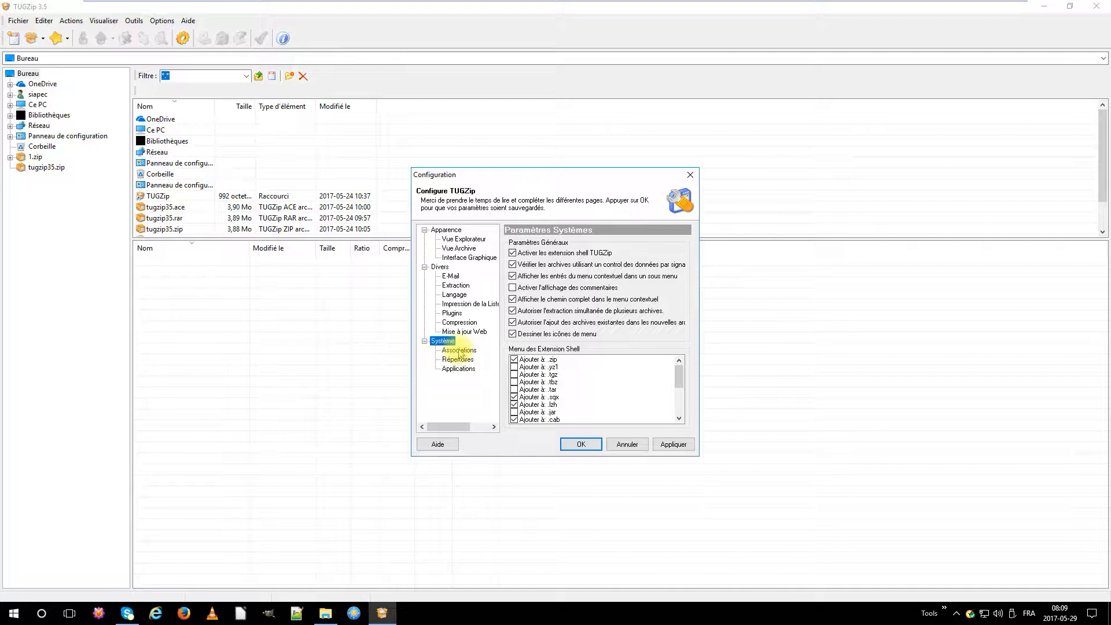
left_click(460, 351)
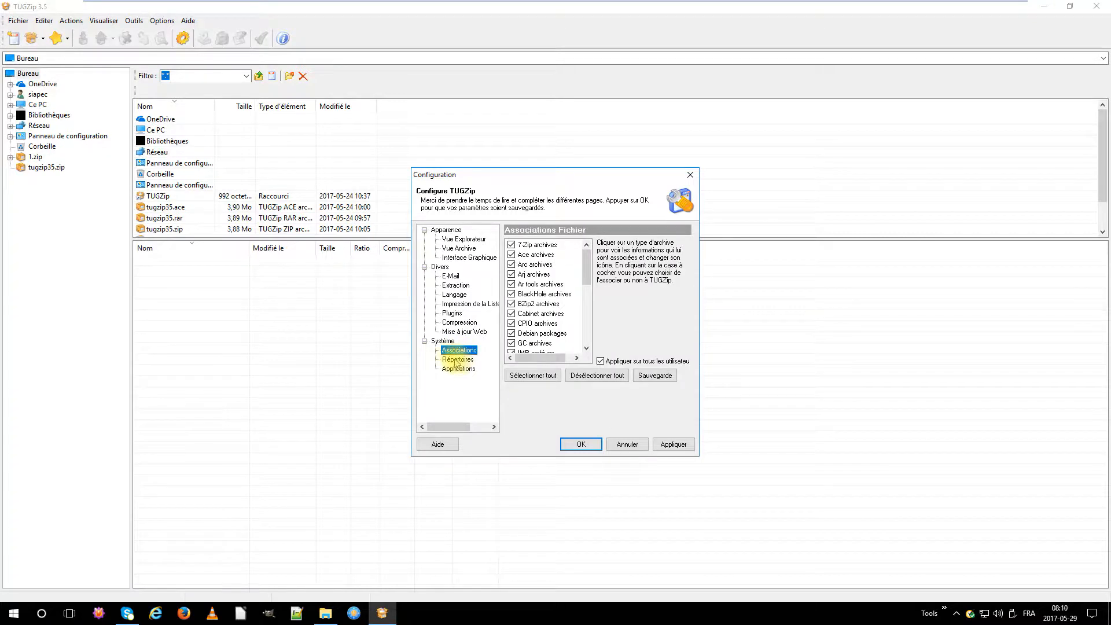
left_click(457, 360)
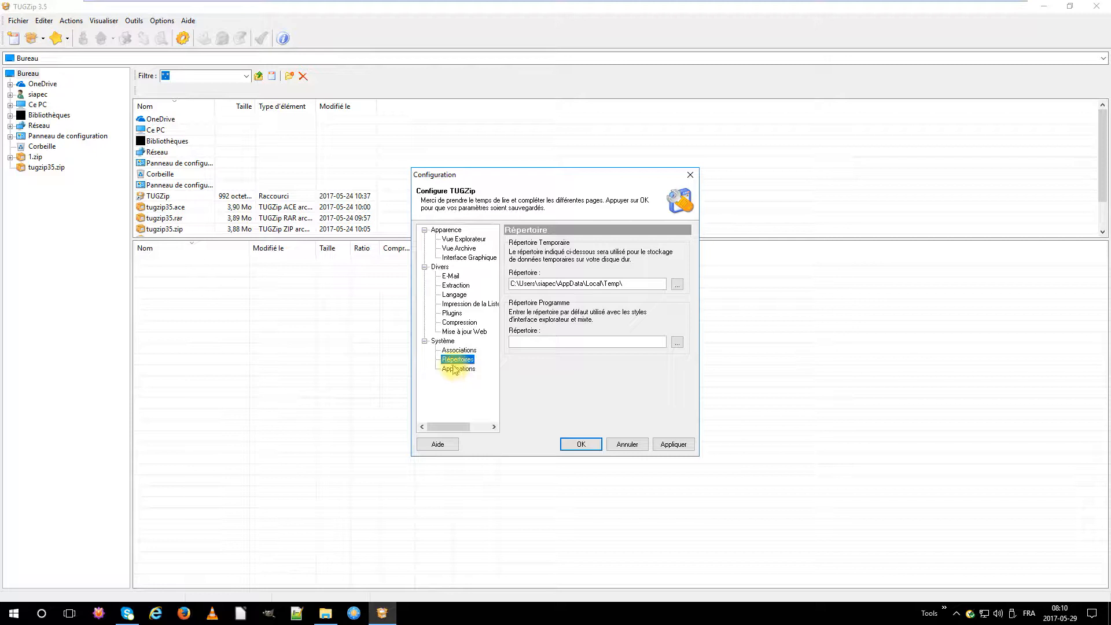
left_click(454, 368)
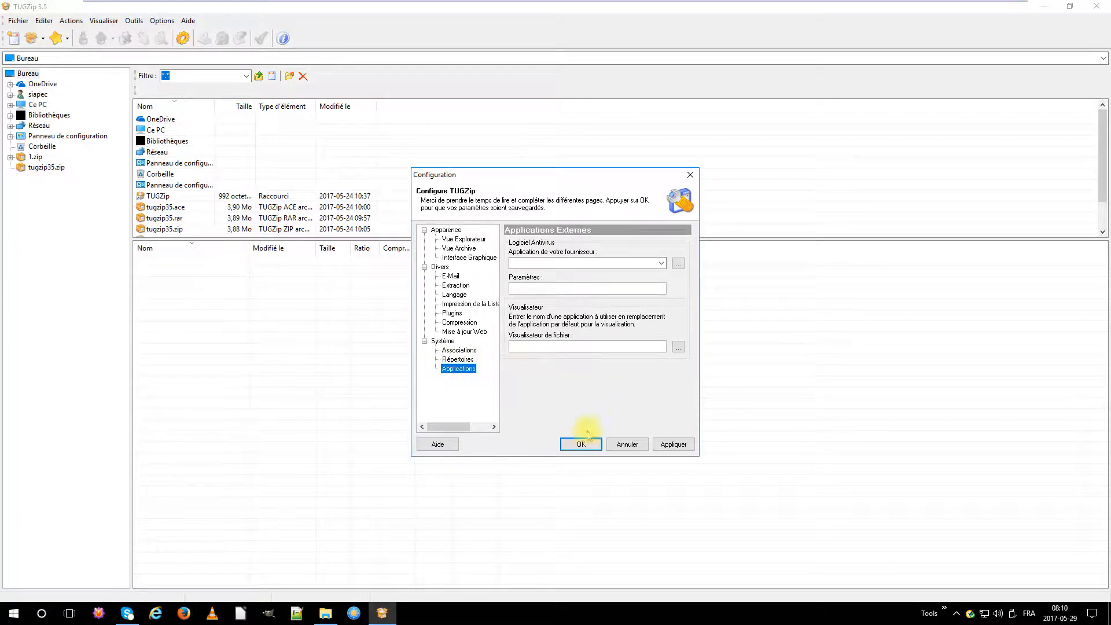
left_click(671, 445)
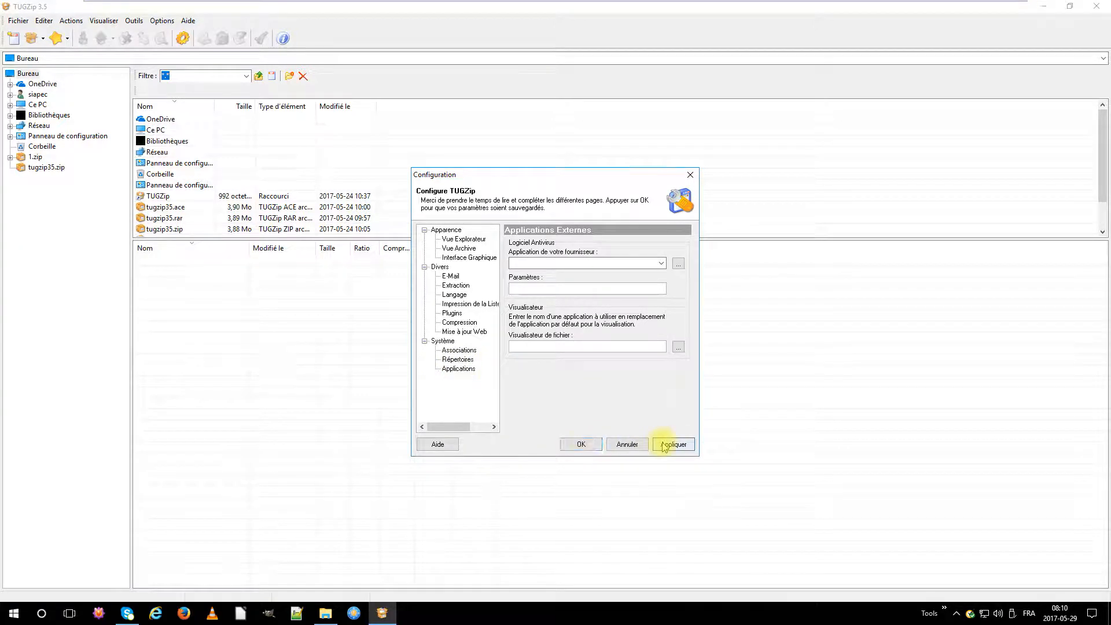
left_click(581, 444)
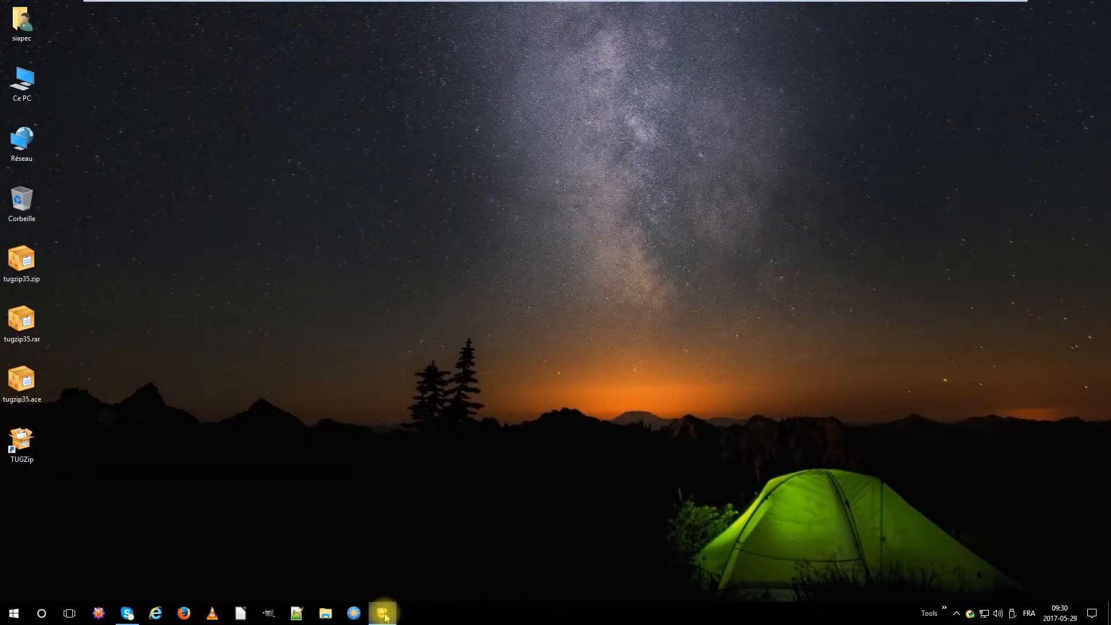
Bring TUGZip back up and start a new ZIP archive on the desktop named Doc.zip.
left_click(383, 613)
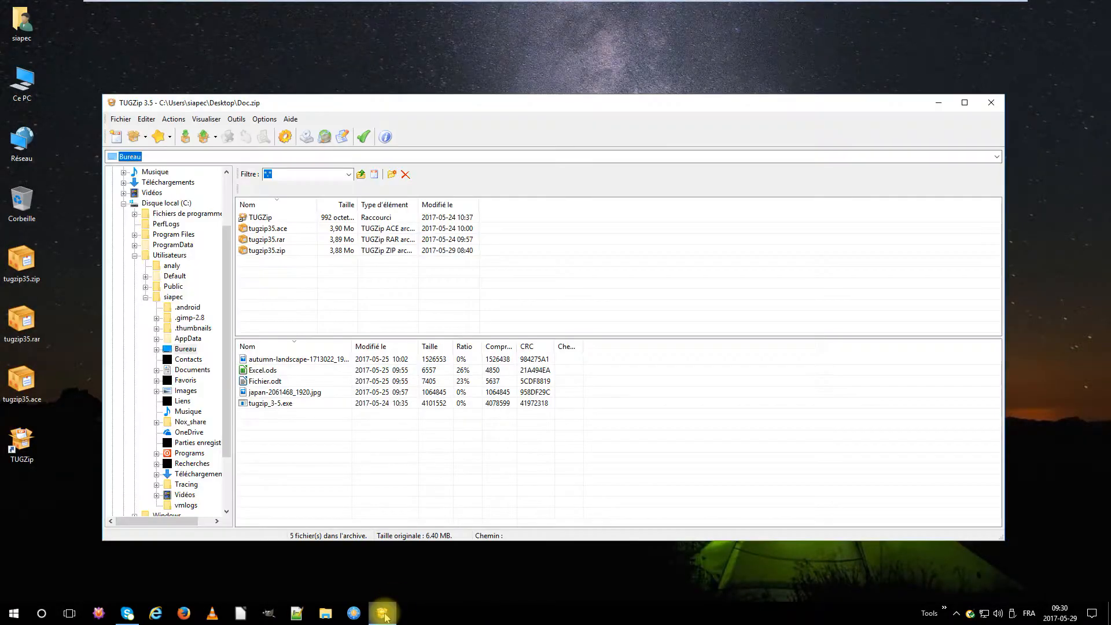
left_click(117, 137)
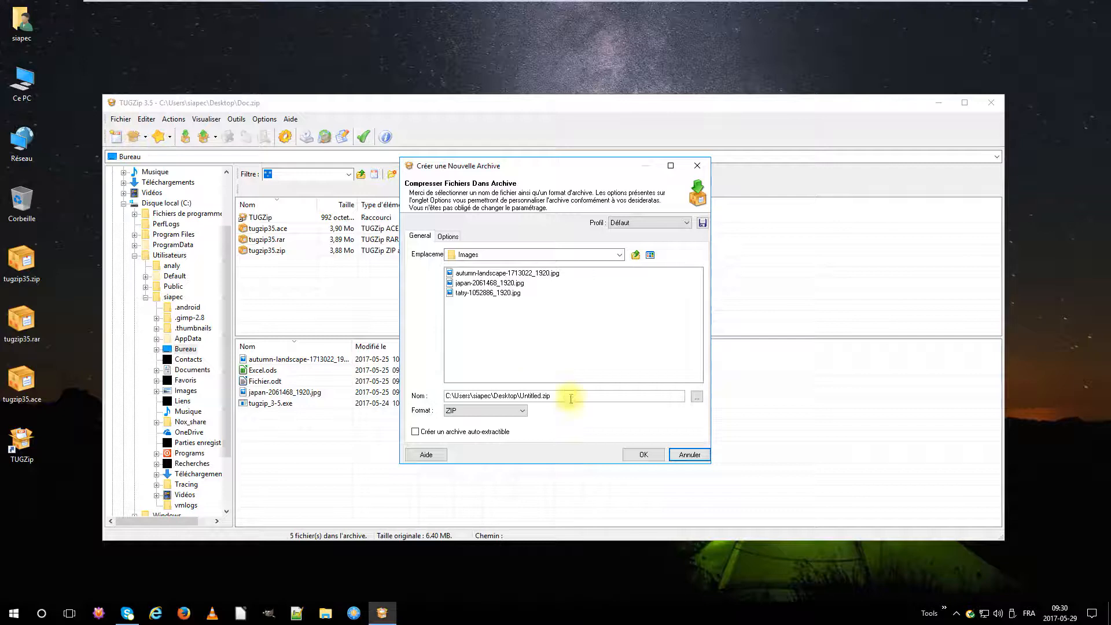
left_click(541, 396)
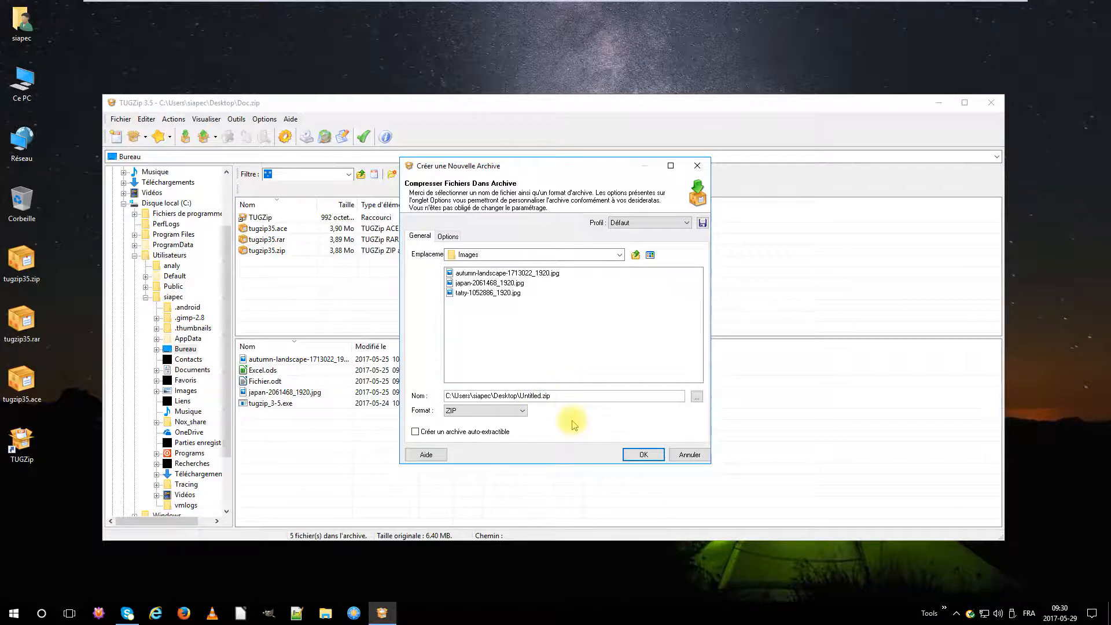
key("BackSpace")
key("BackSpace")
key("BackSpace")
key("BackSpace")
key("BackSpace")
key("BackSpace")
key("BackSpace")
key("BackSpace")
type("Doc")
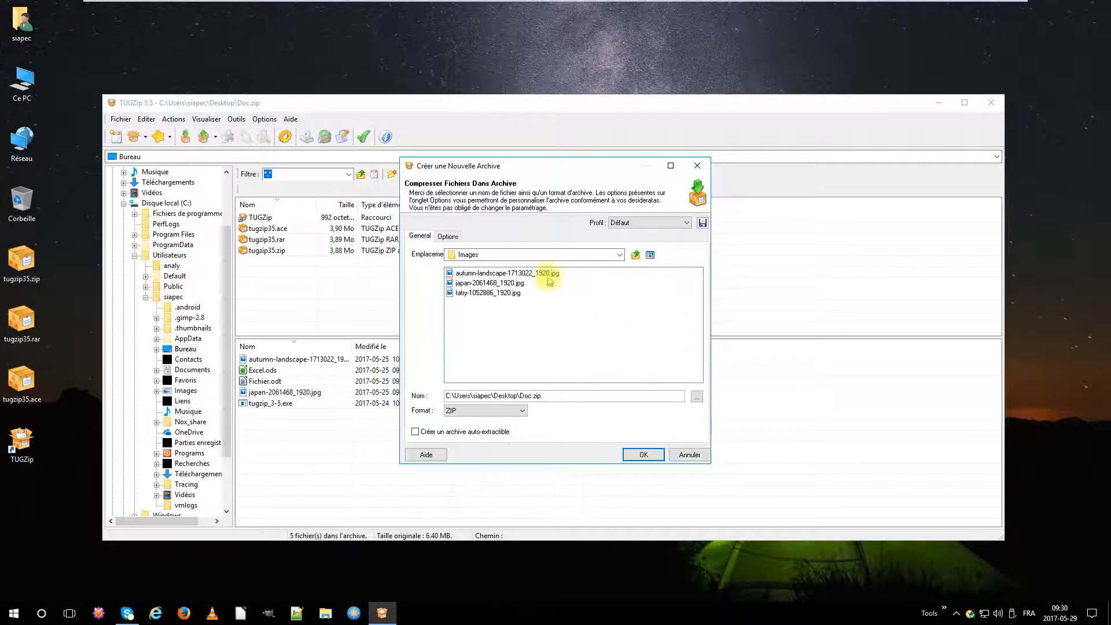
Choose the Documents folder in Test De Compression as the content and create the Doc.zip archive.
left_click(634, 256)
left_click(471, 273)
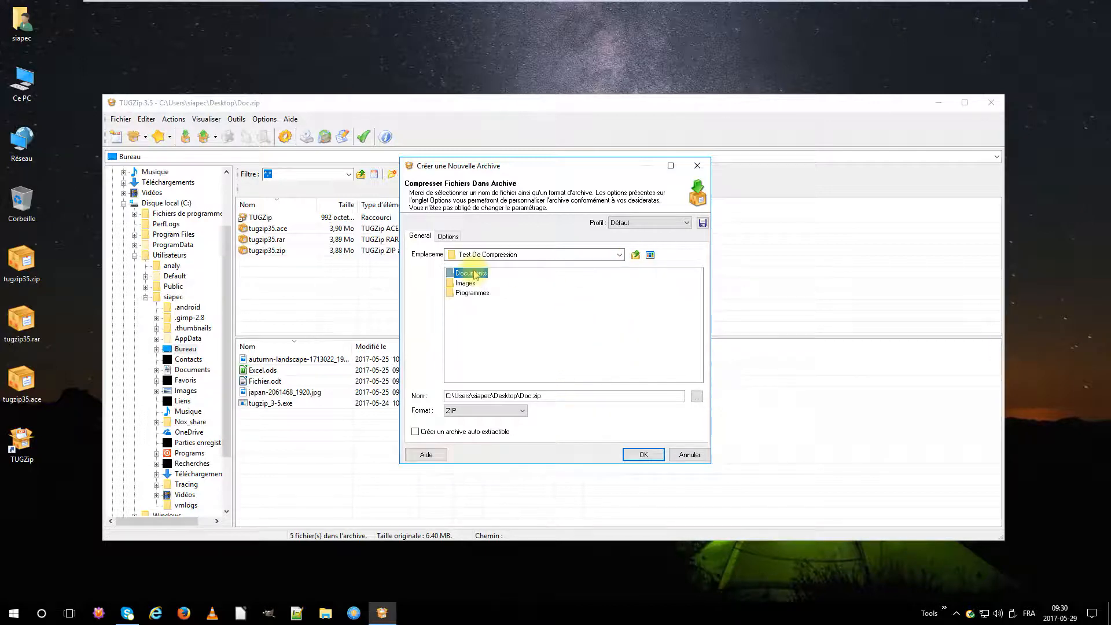
left_click(642, 455)
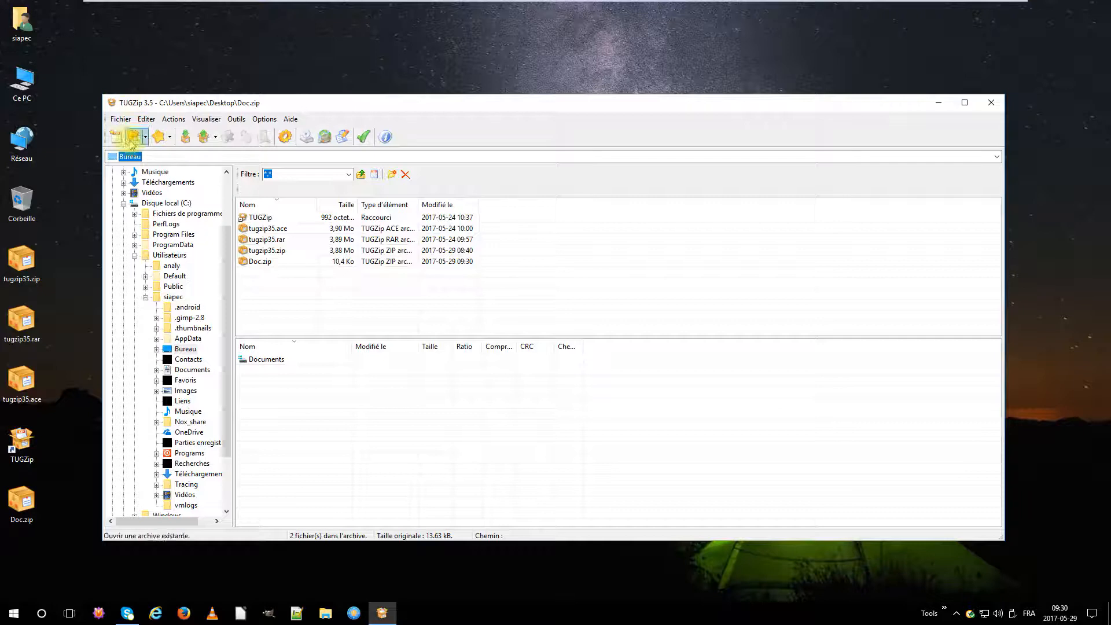
Add autumn-landscape-1713022_1920.jpg and japan-2061468_1920.jpg from the Images folder to Doc.zip, and check the archive's entries.
left_click(184, 139)
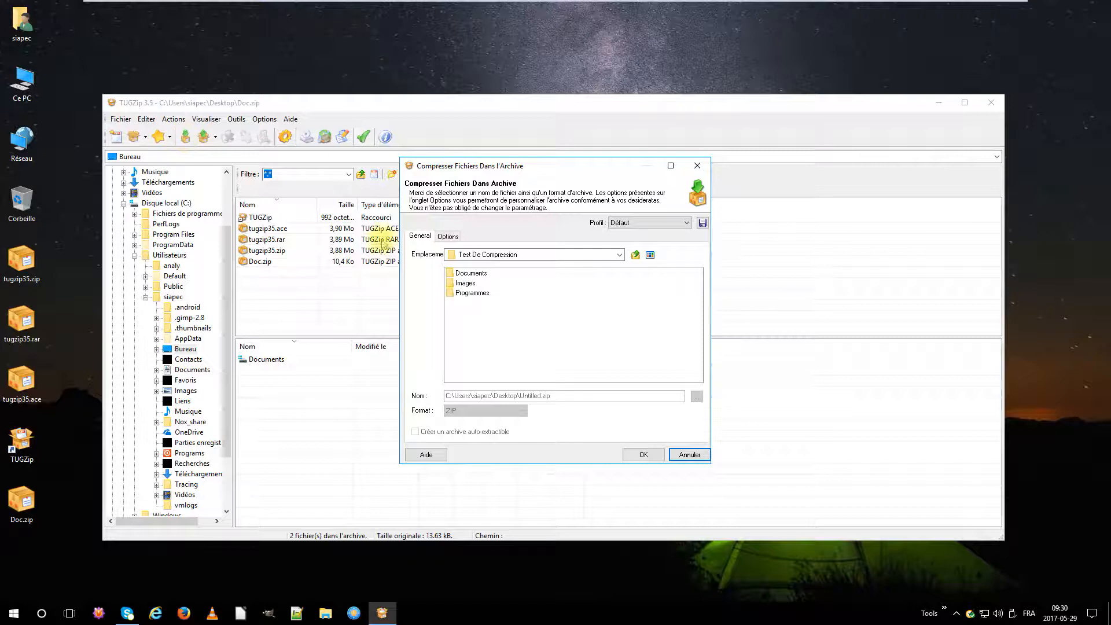
double_click(460, 284)
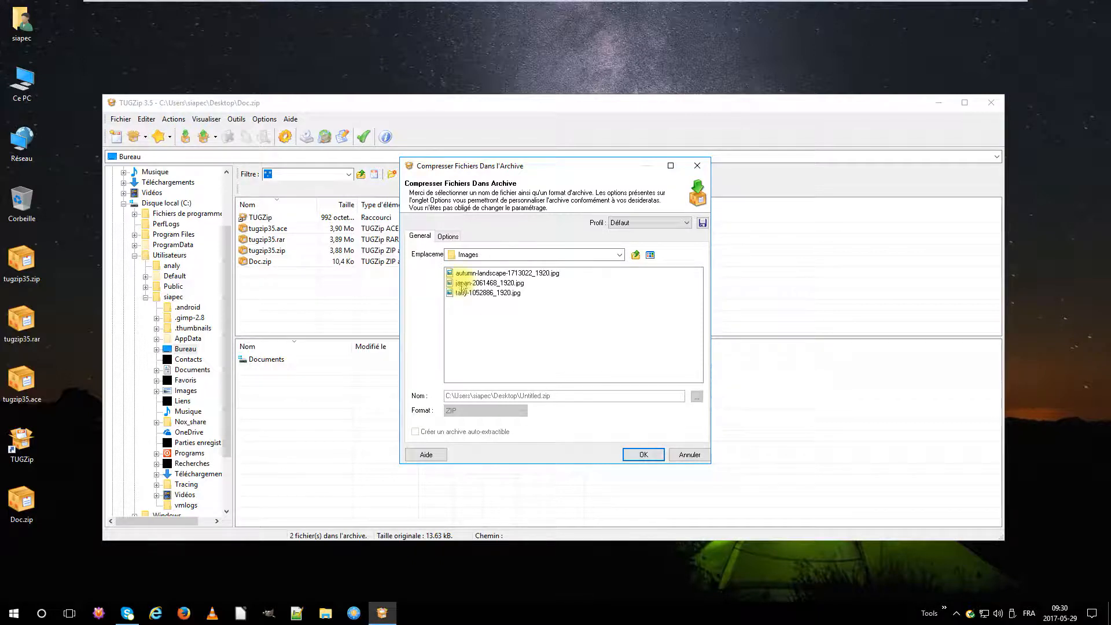
left_click(472, 274)
left_click(473, 283, "shift")
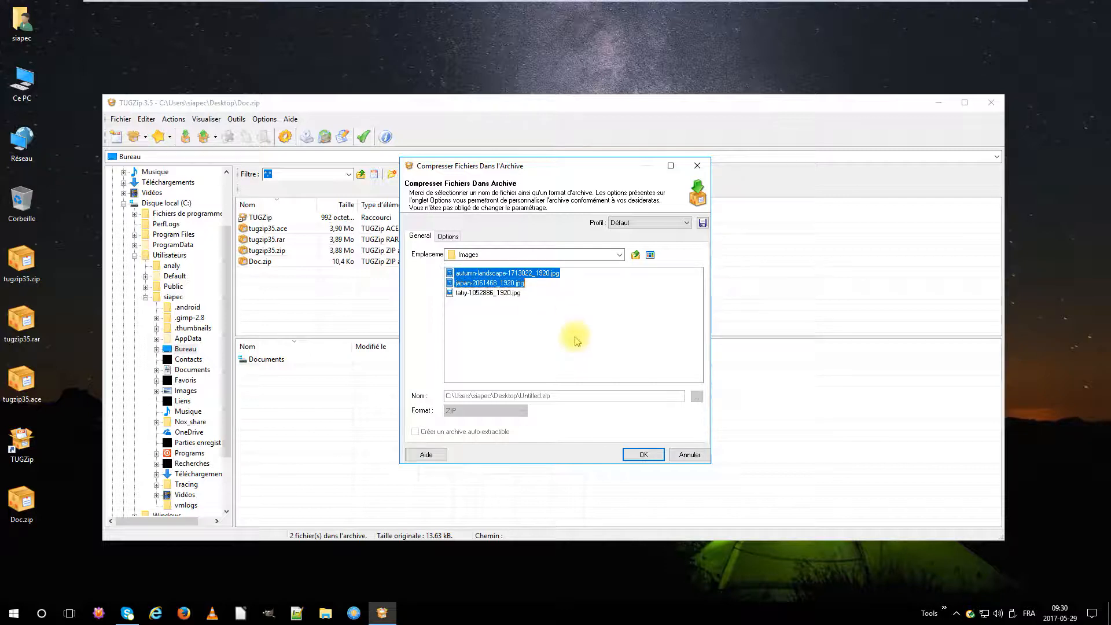
left_click(643, 455)
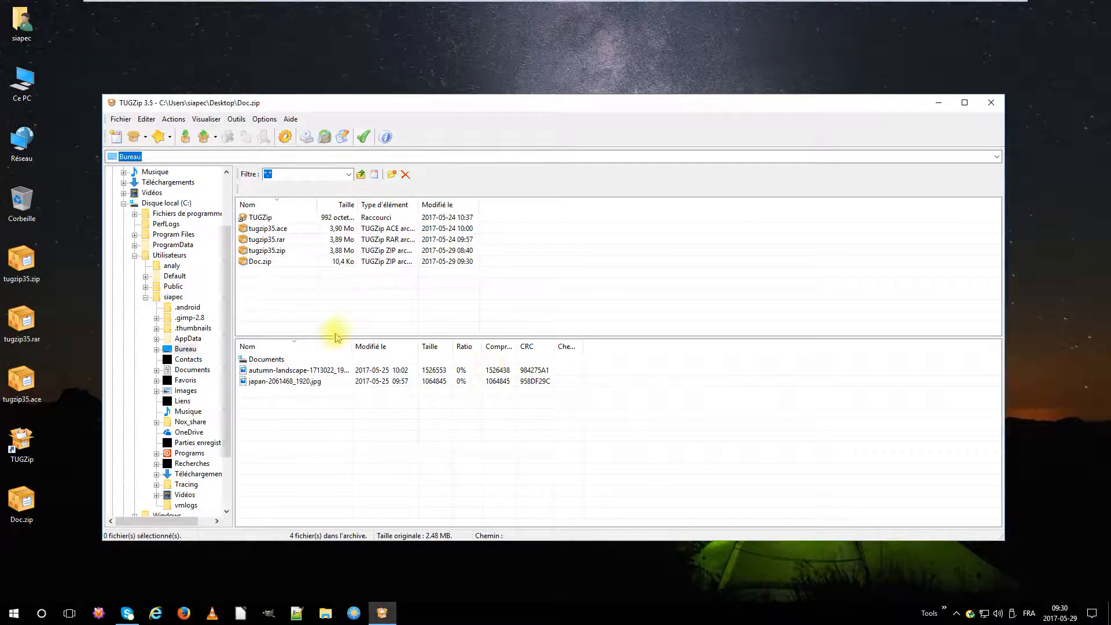
left_click(269, 361)
left_click(272, 371)
left_click(279, 382)
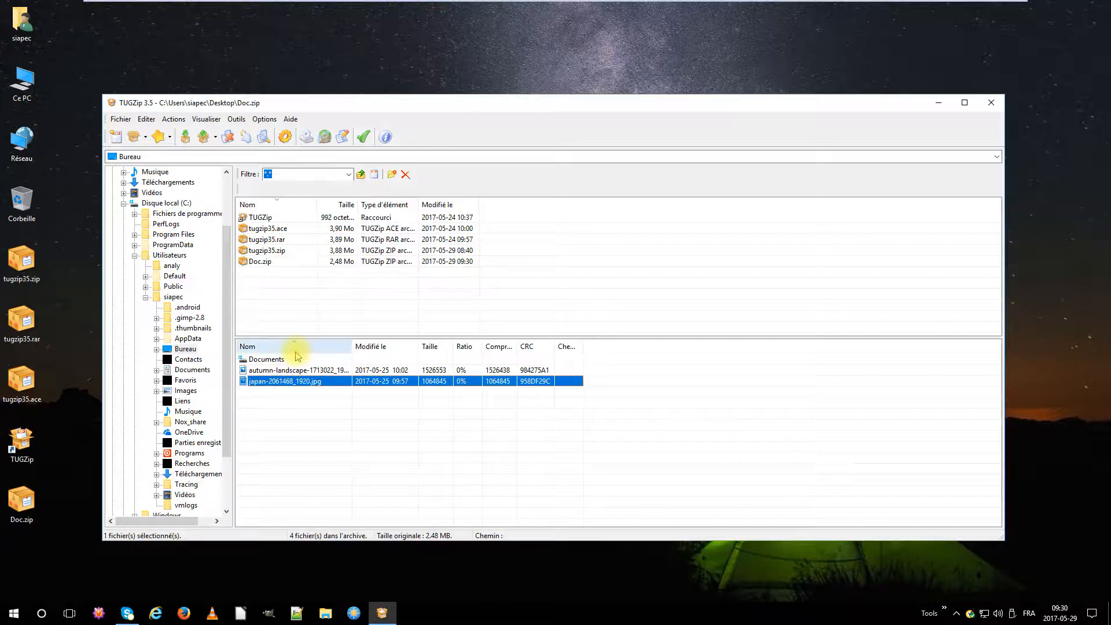
Browse to Documents > Test De Compression > Programmes and add tugzip_3-5.exe to the open Doc.zip archive.
double_click(137, 204)
left_click(152, 225)
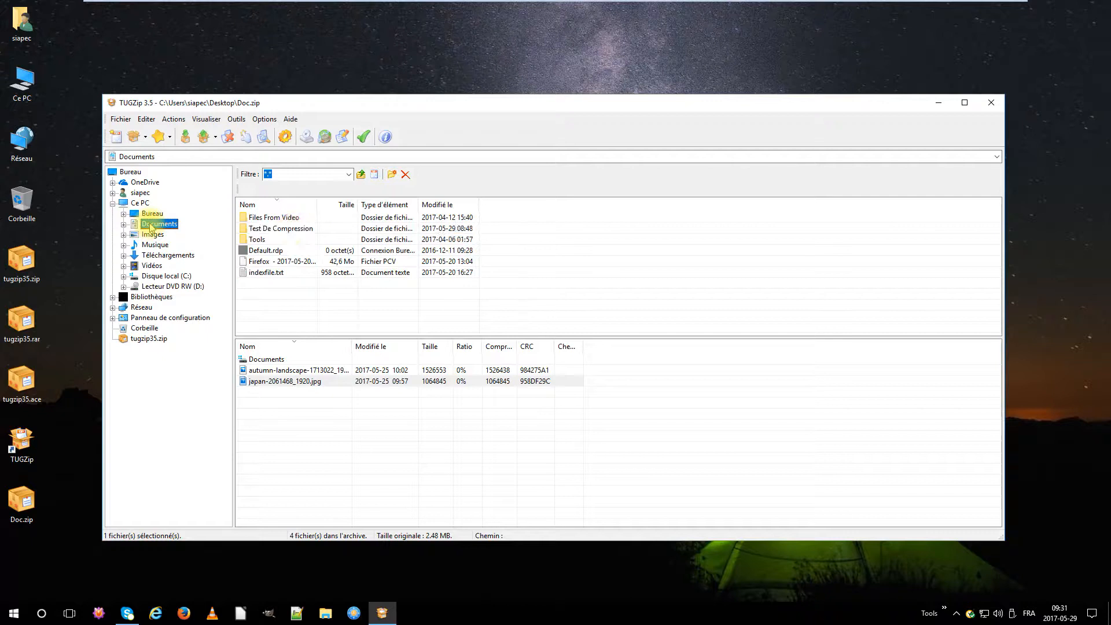
left_click(285, 229)
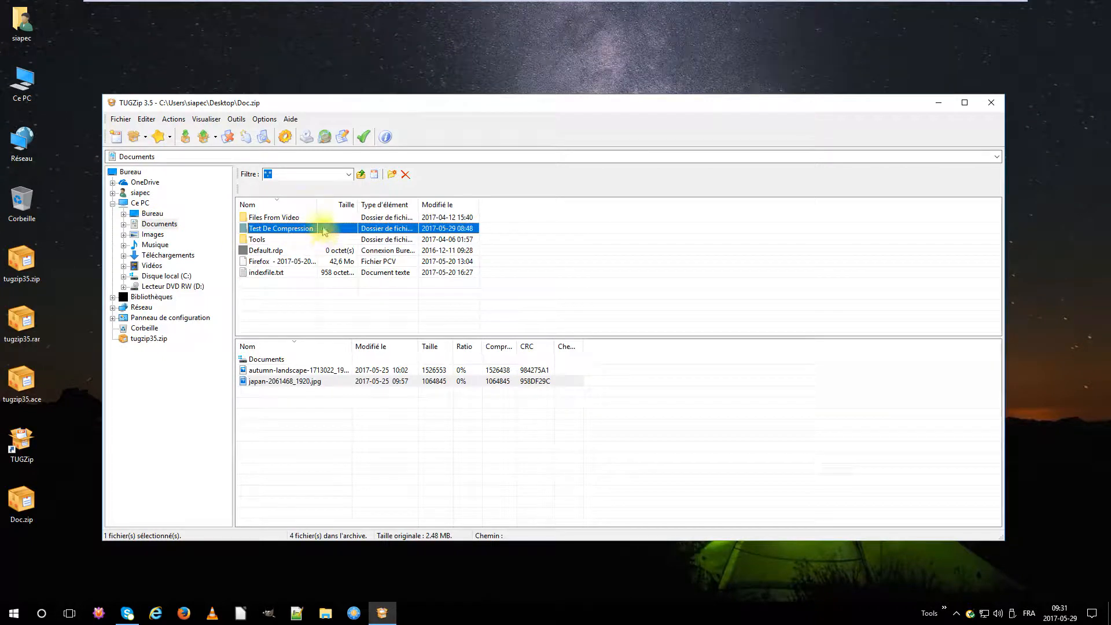
double_click(325, 230)
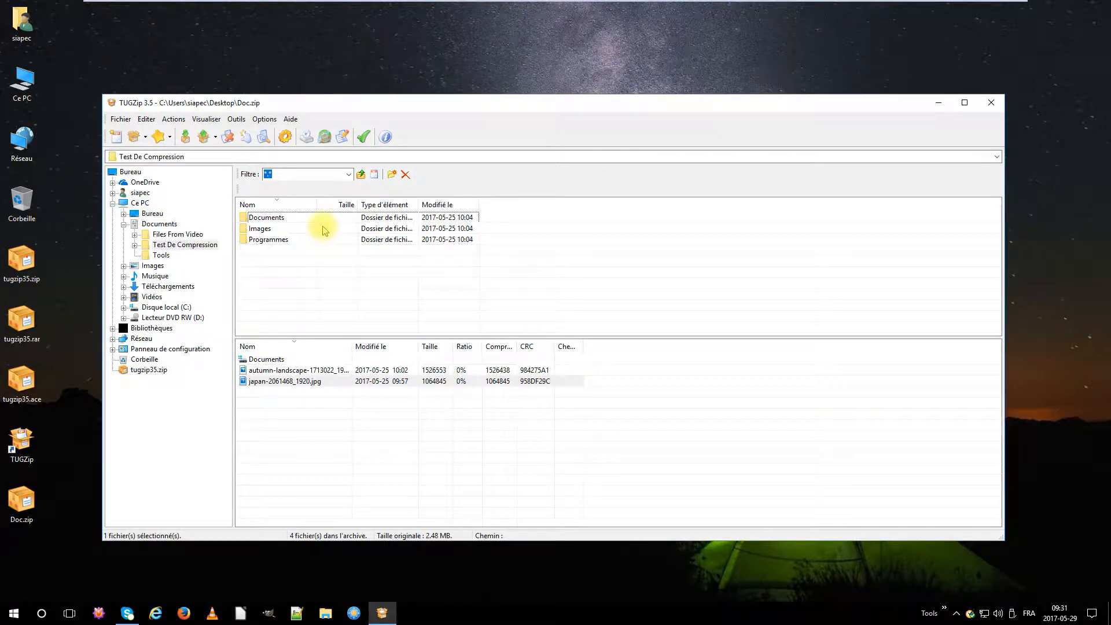
left_click(285, 240)
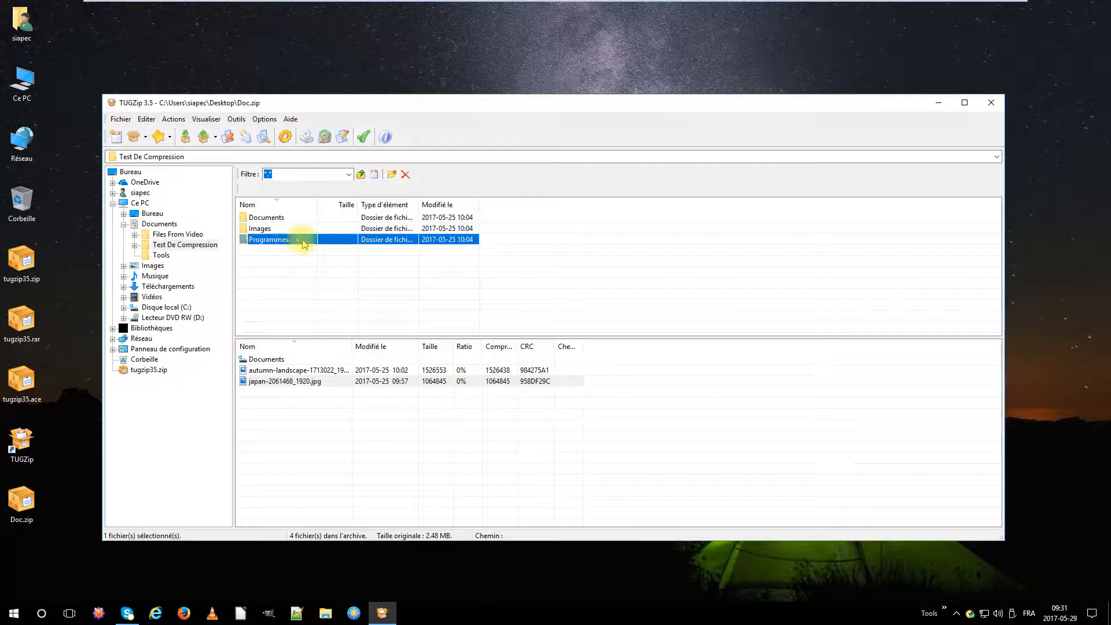
double_click(302, 242)
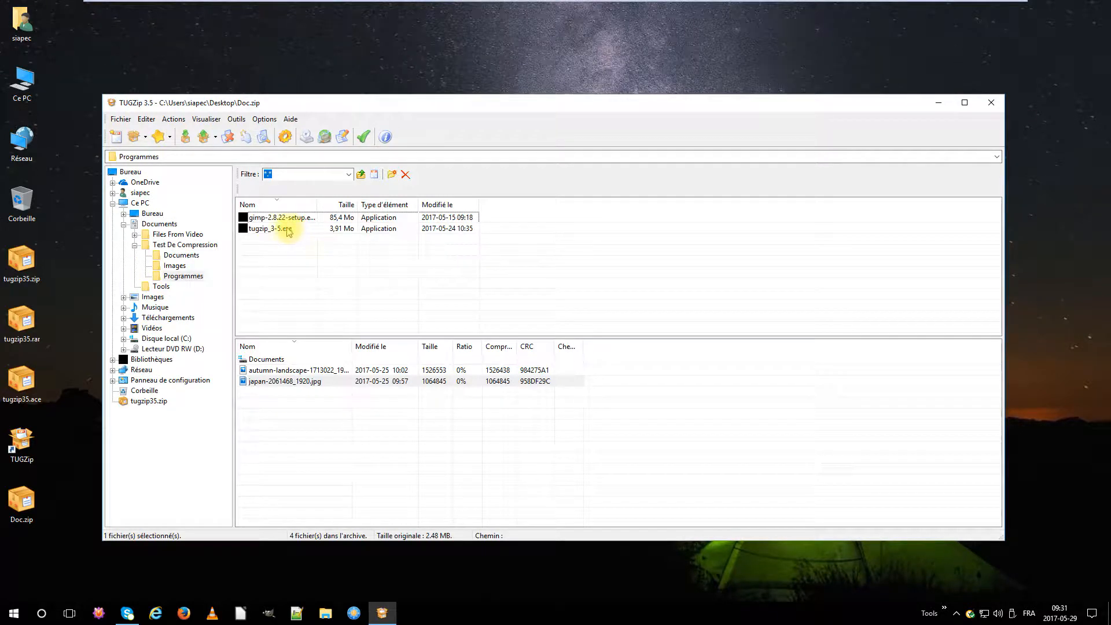
left_click(287, 231)
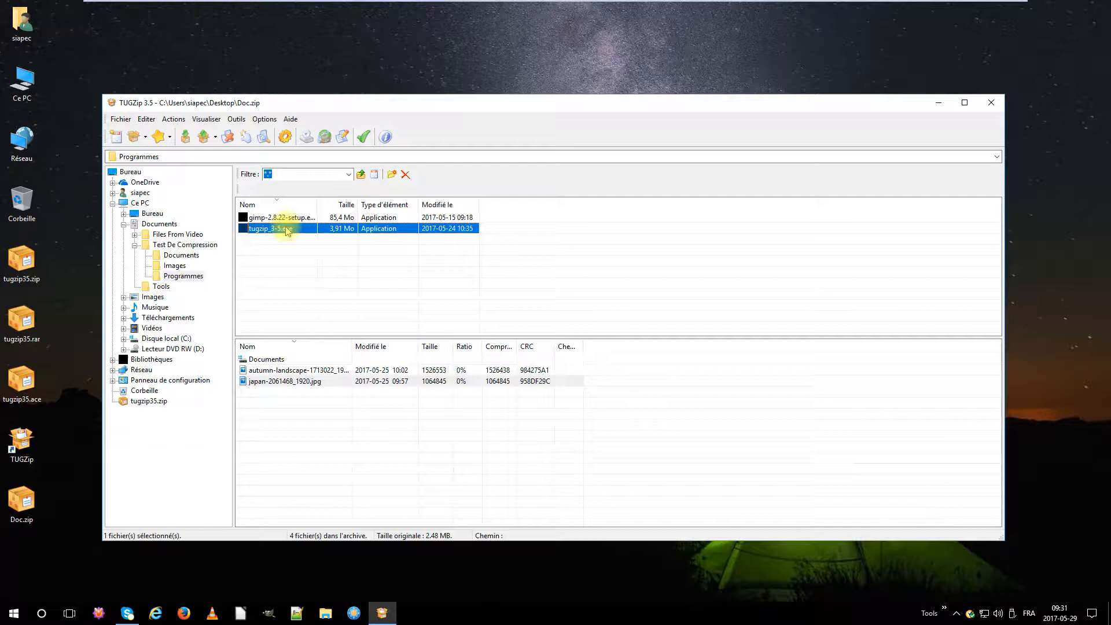
left_click_drag(287, 231, 331, 408)
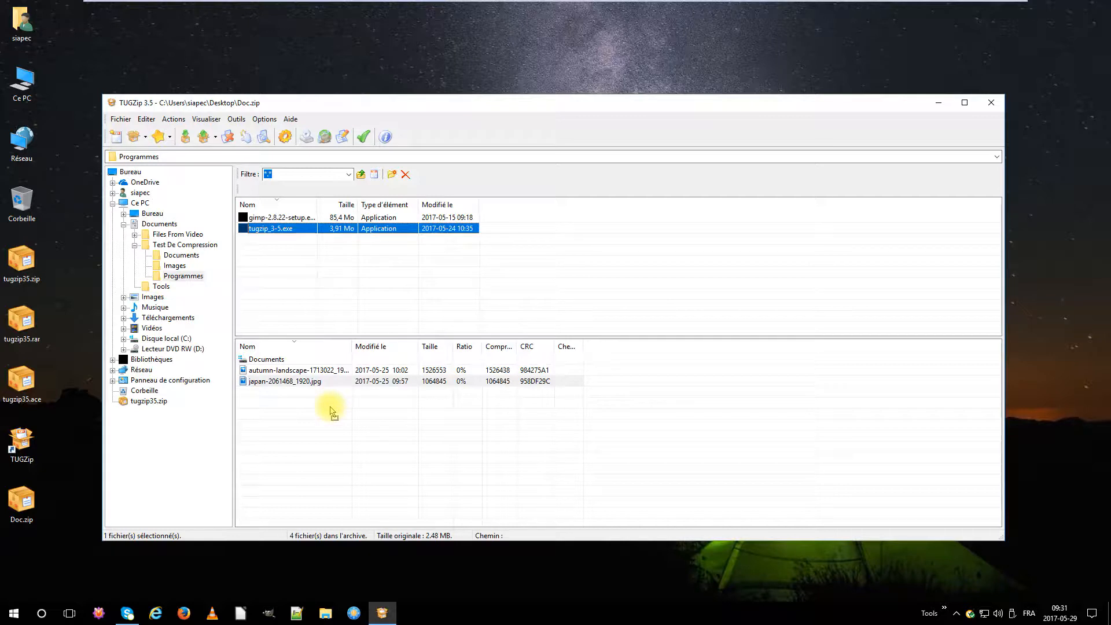
left_click_drag(331, 407, 330, 407)
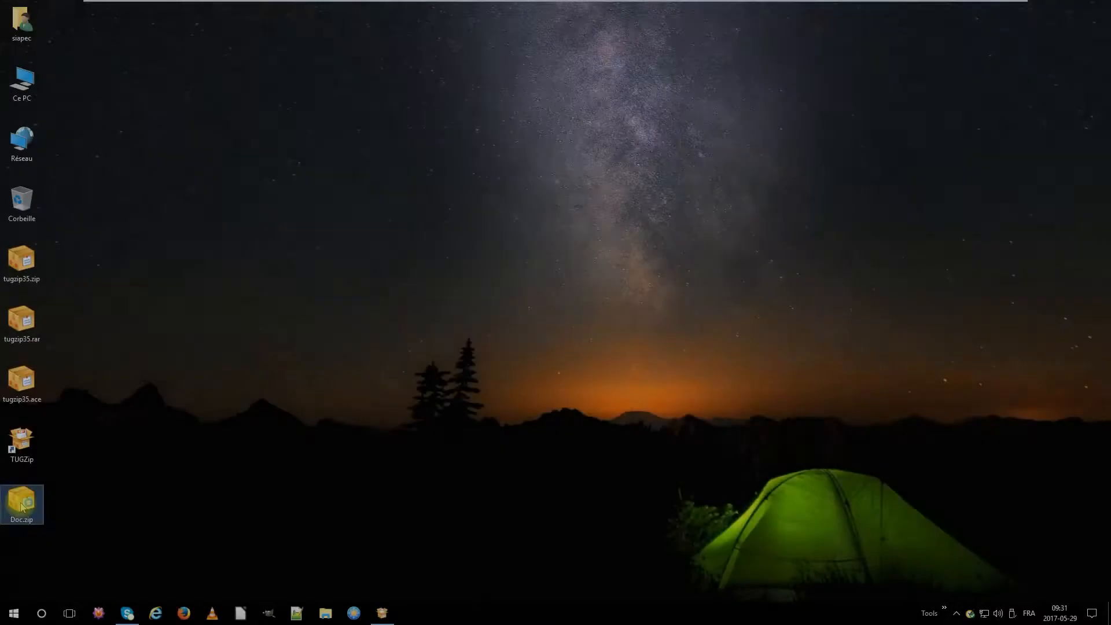
Open Doc.zip from the desktop, extract it into a Doc folder on the desktop, and open that folder.
double_click(22, 507)
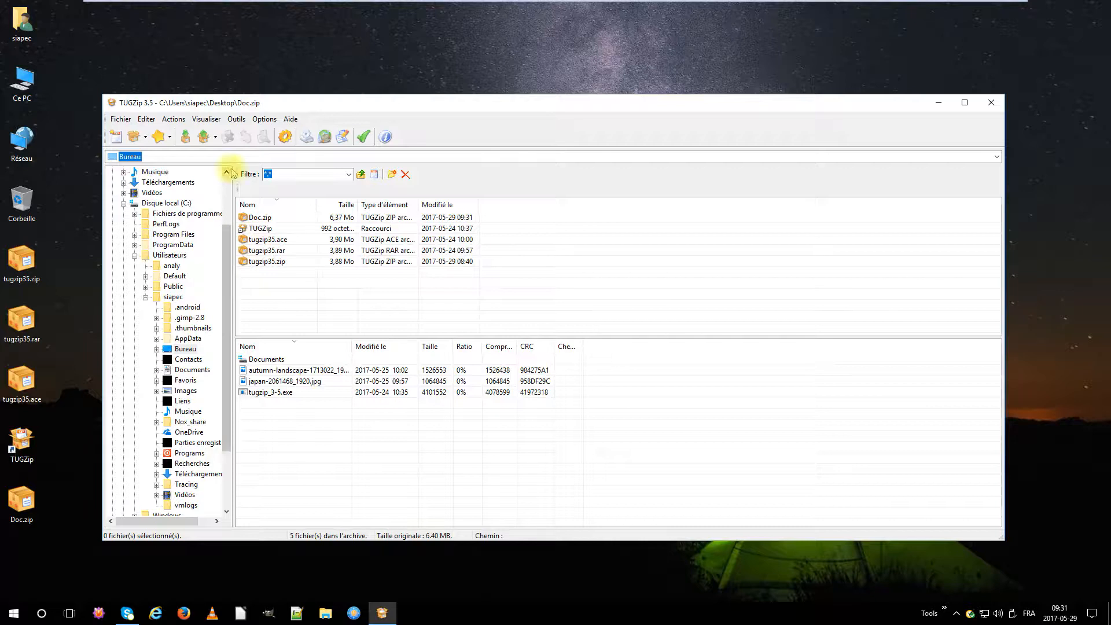
left_click(215, 138)
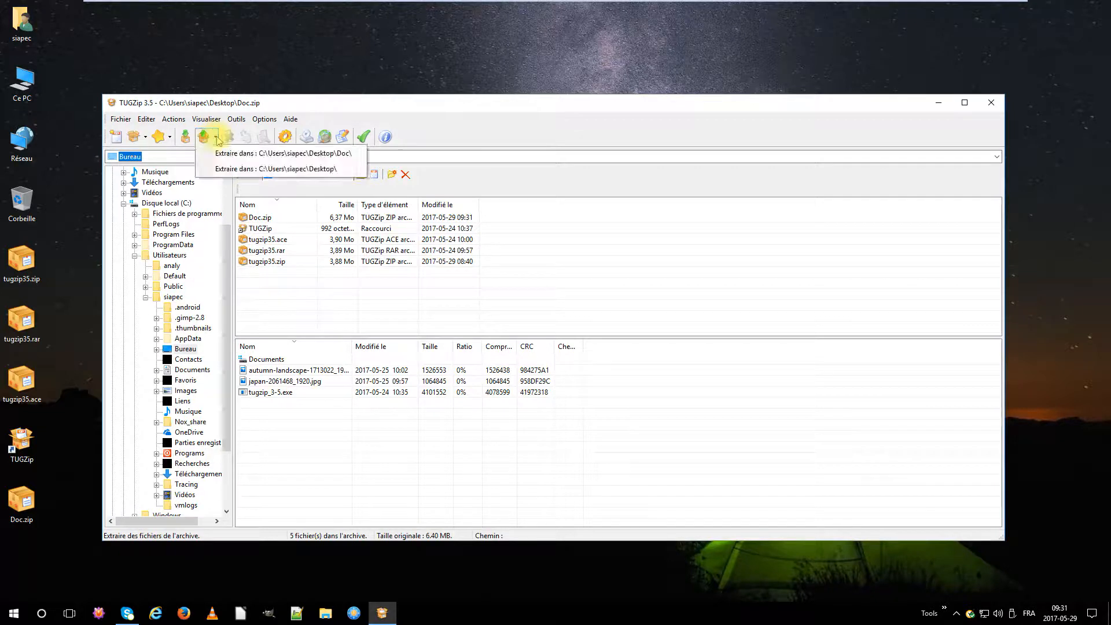
left_click(218, 141)
left_click(218, 140)
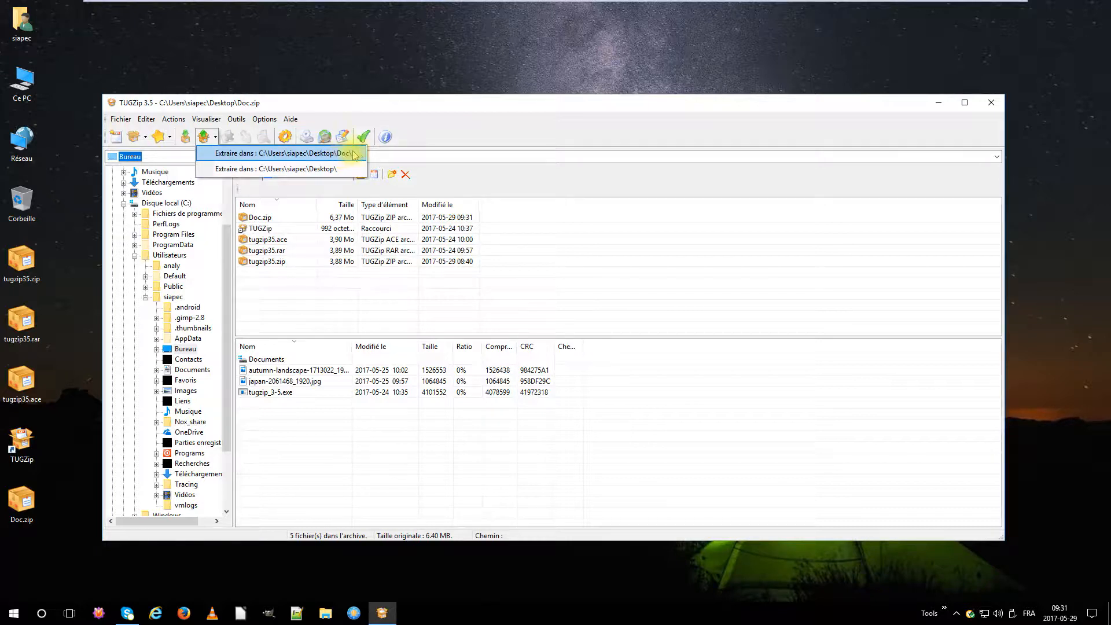
left_click(358, 153)
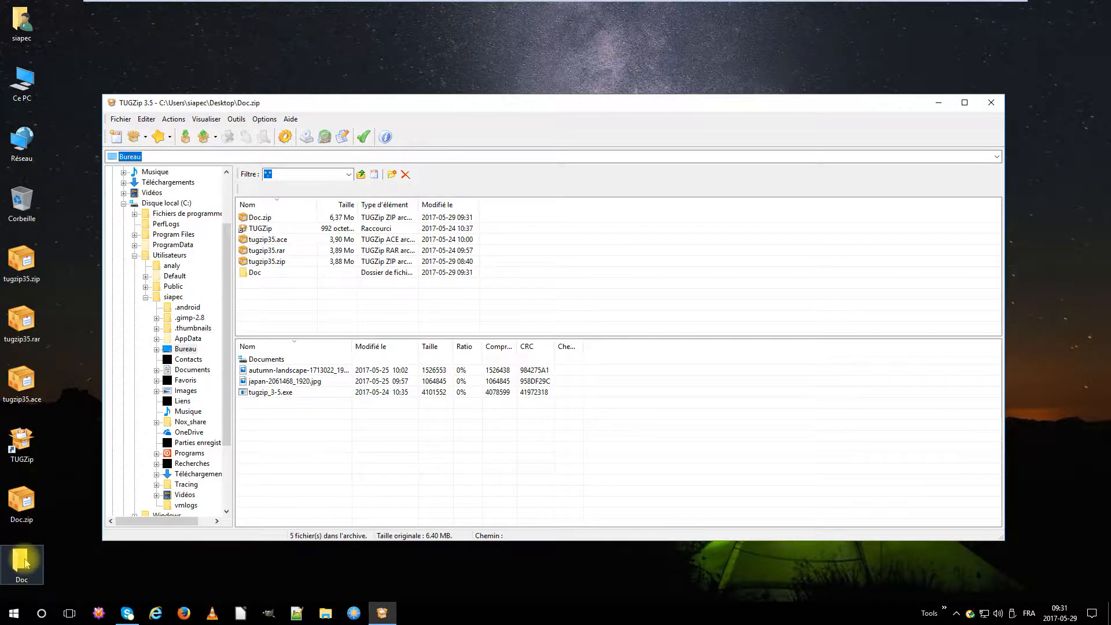
left_click(24, 563)
double_click(24, 562)
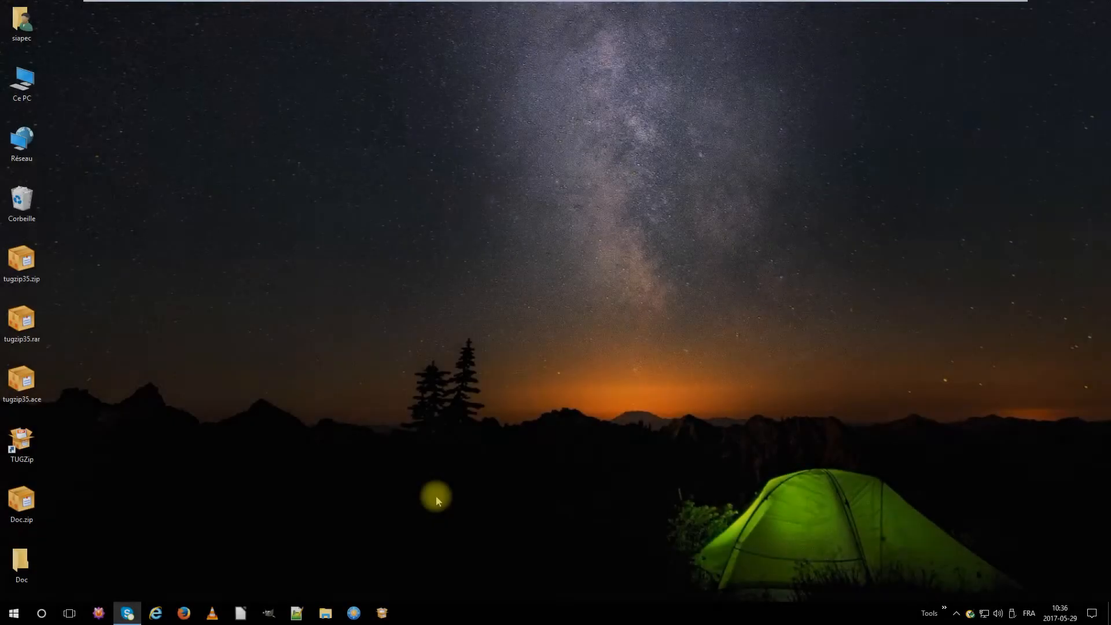
Reopen Doc.zip and create a new folder named Décompression inside Documents > Test De Compression.
double_click(32, 505)
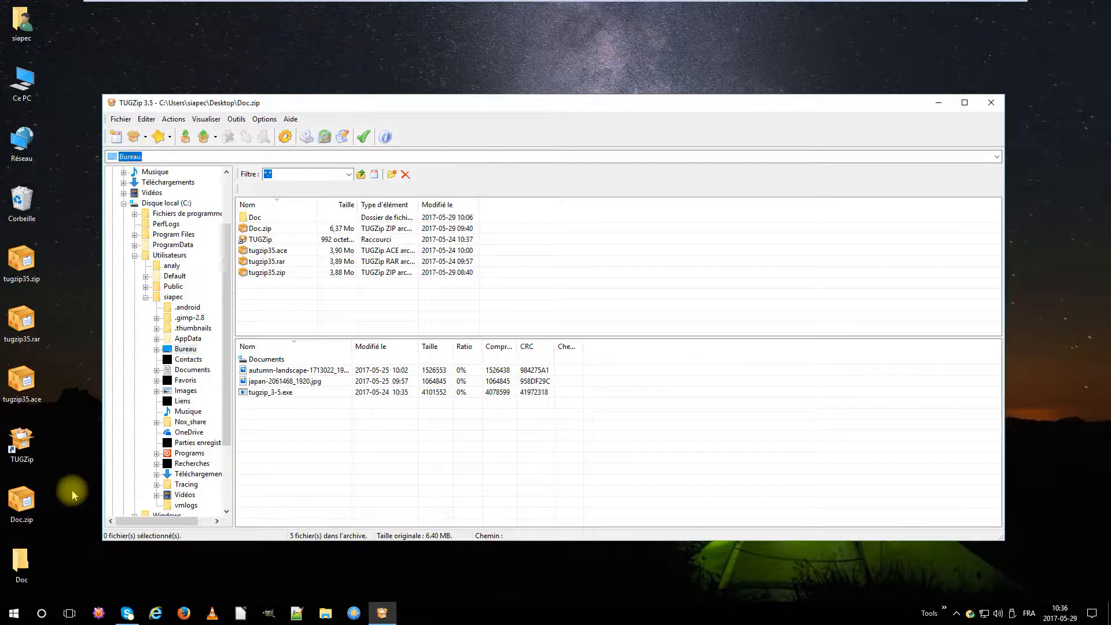
left_click(124, 203)
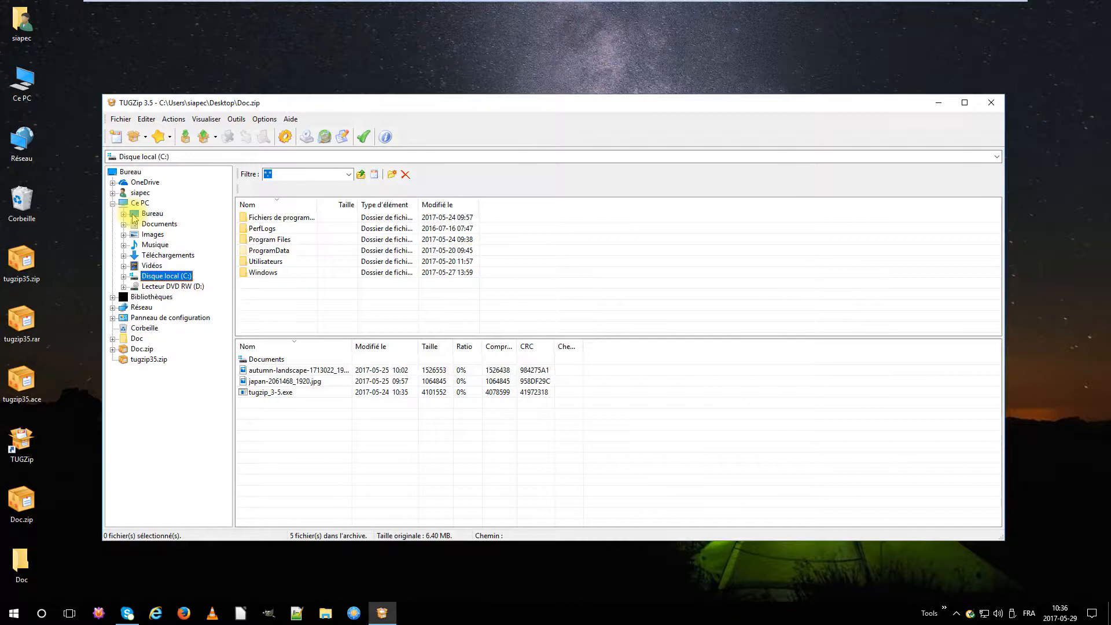
left_click(136, 225)
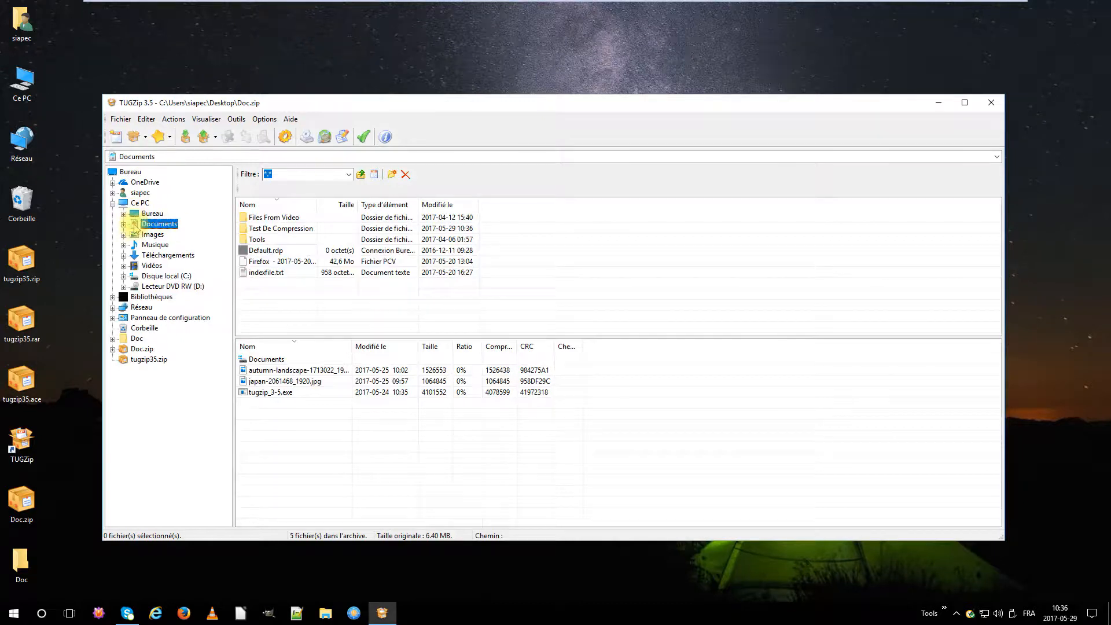
left_click(295, 231)
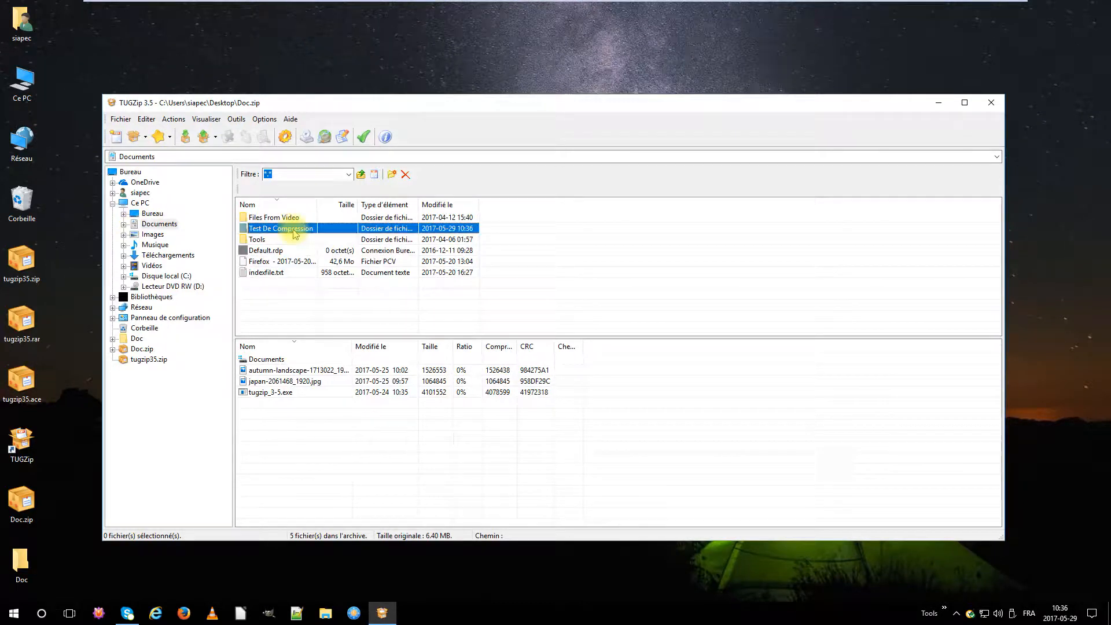
double_click(323, 230)
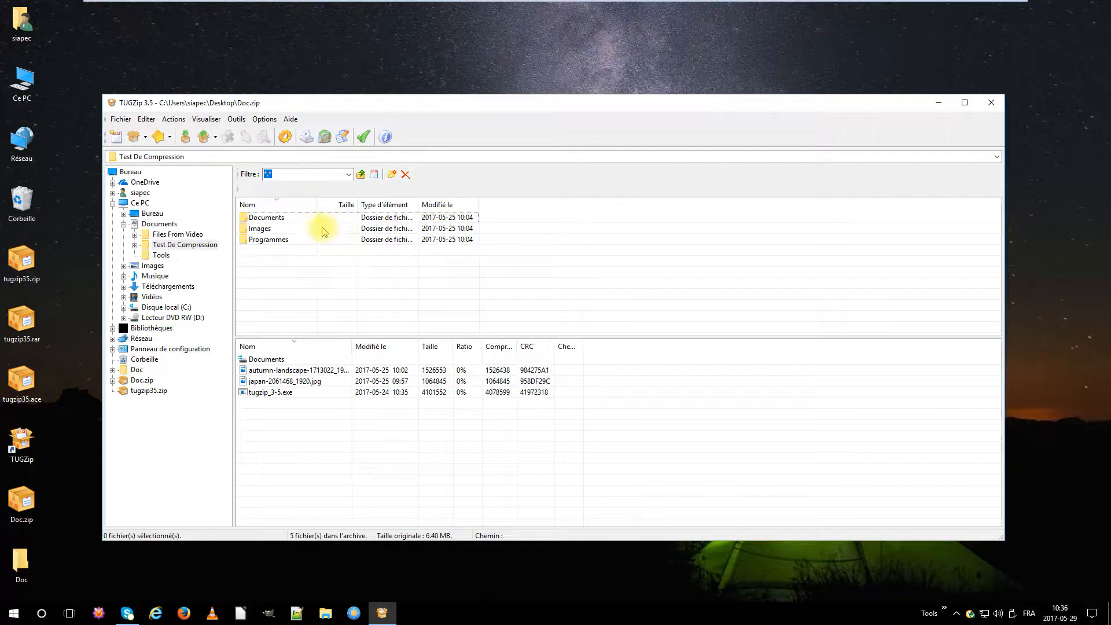
left_click(393, 174)
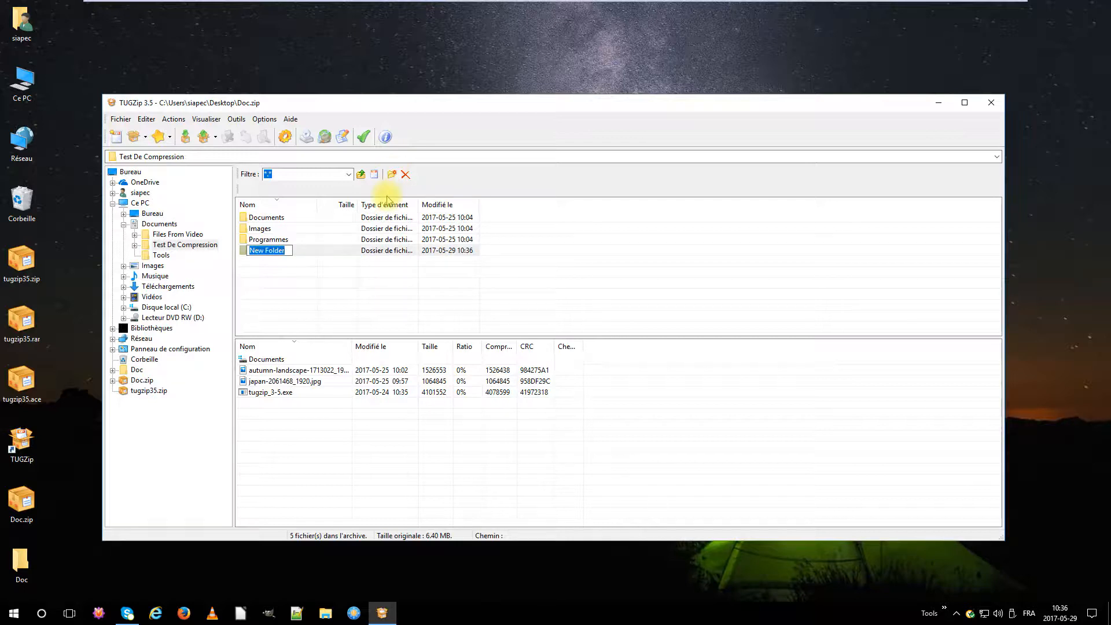
type("De")
type("compressi")
type("on")
key("Return")
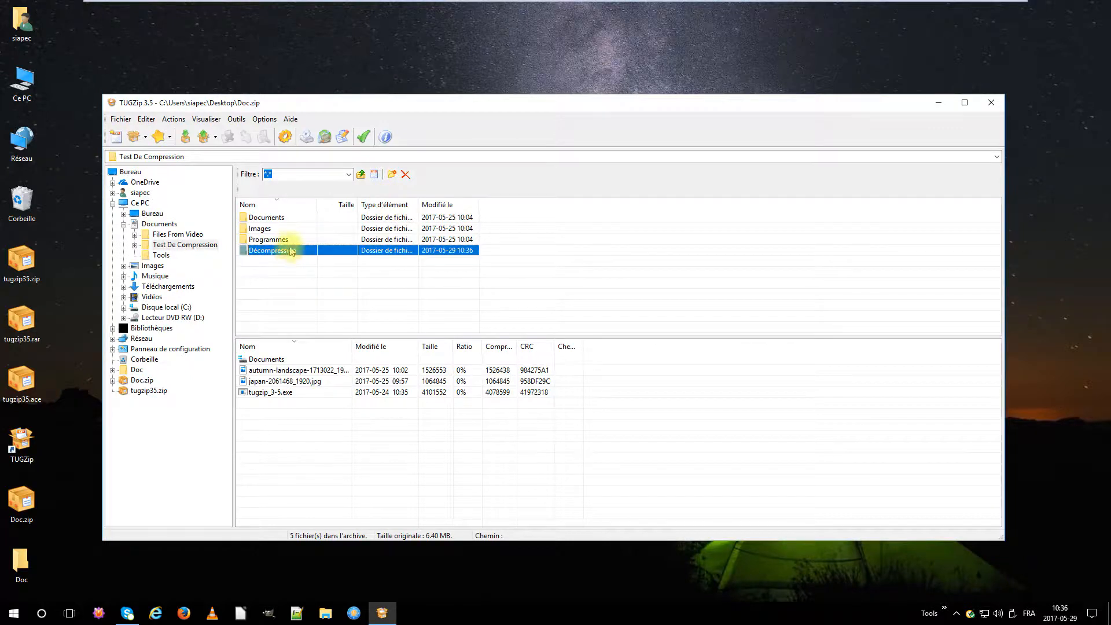
Extract all files of Doc.zip with their paths into the Décompression folder.
double_click(291, 252)
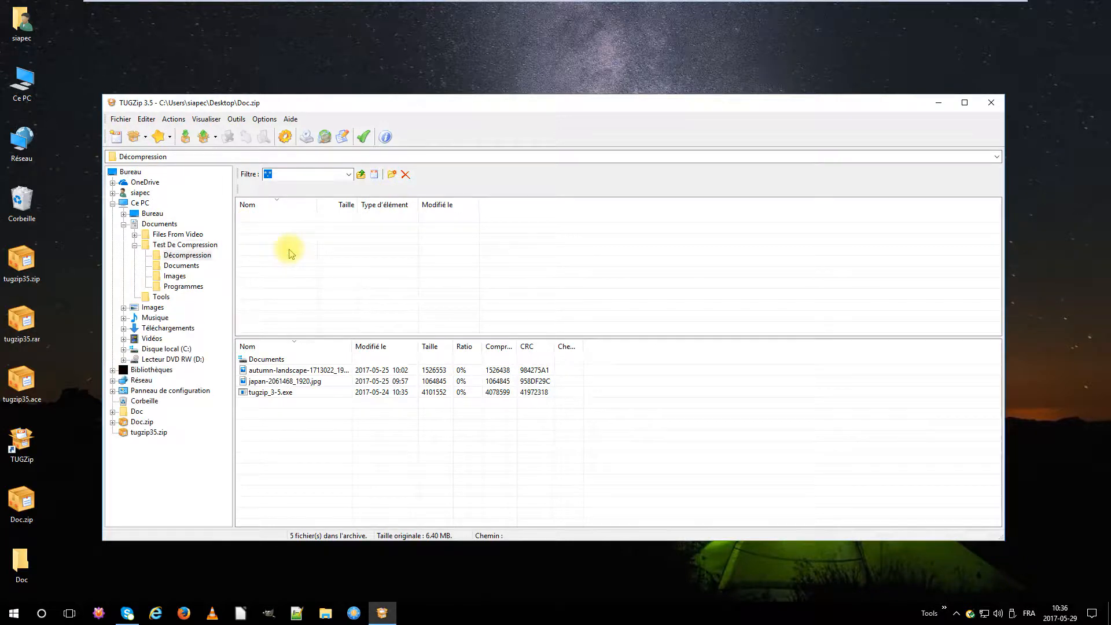
left_click(202, 138)
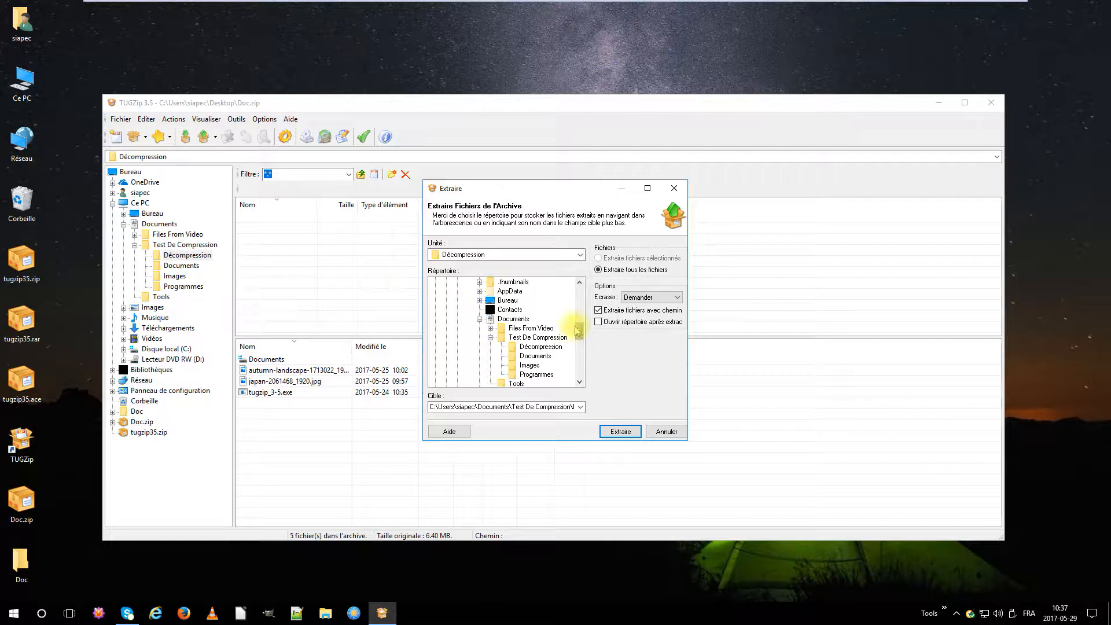
left_click(544, 347)
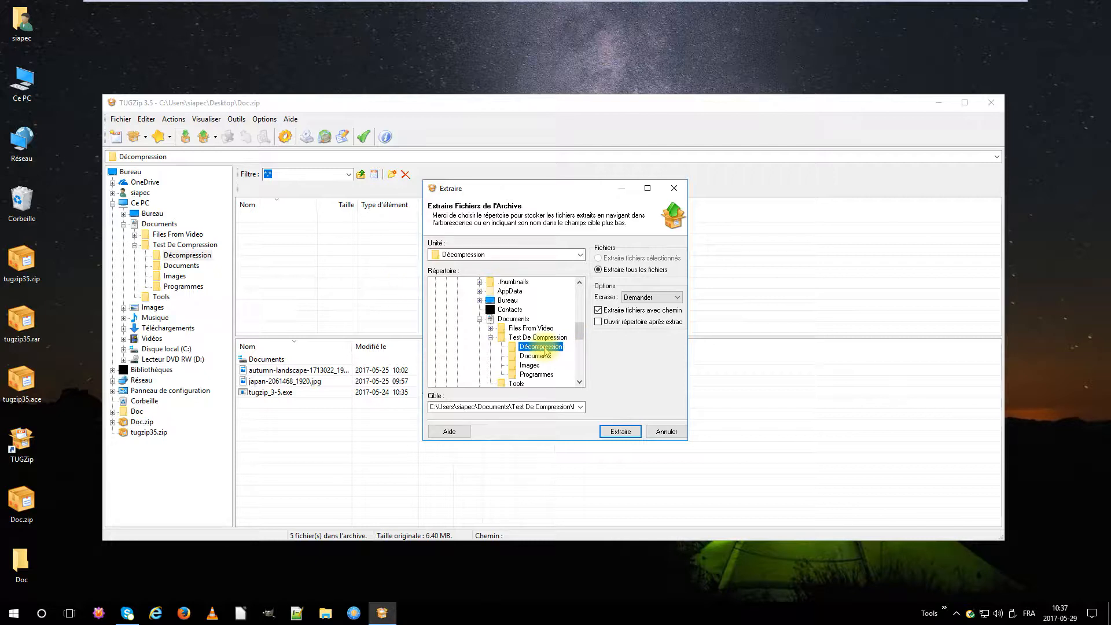
left_click(619, 433)
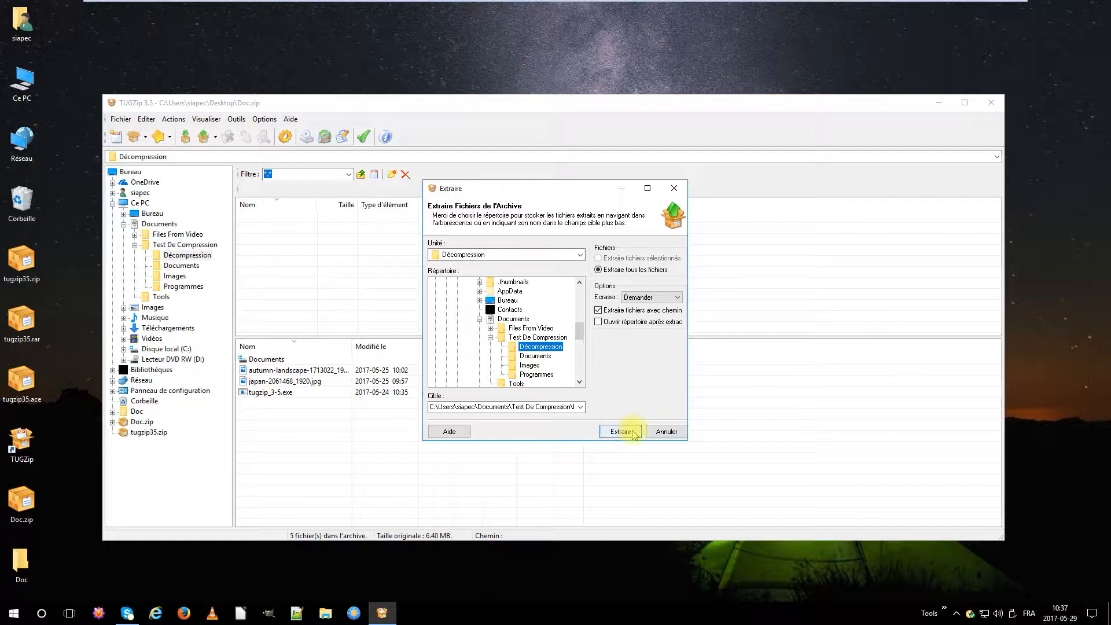
left_click(635, 433)
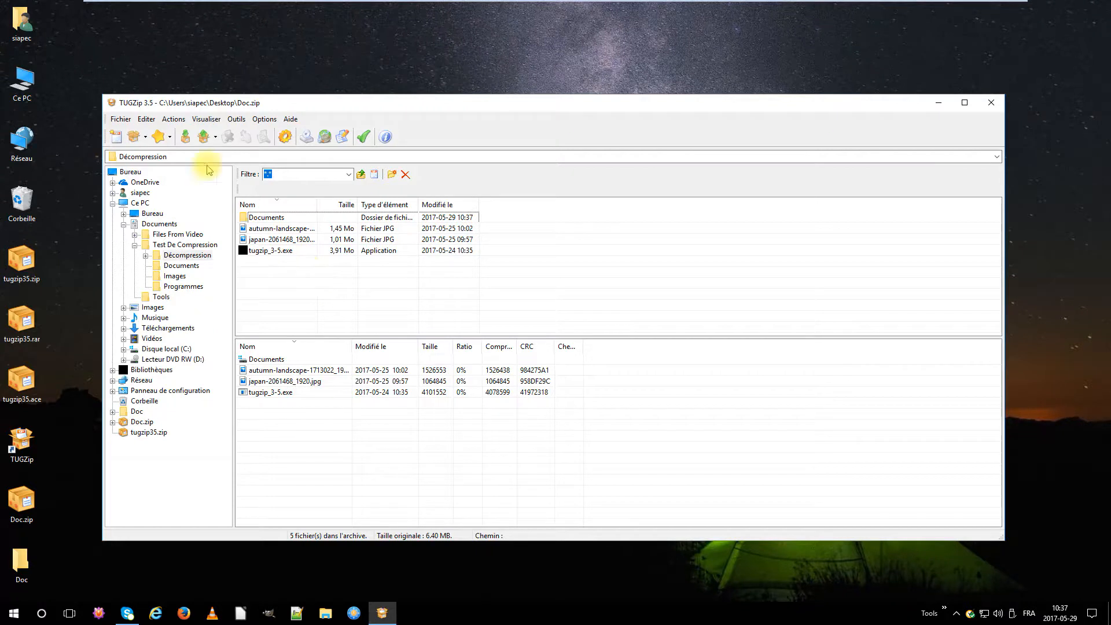
Check the extracted files in File Explorer under Documents > Test De Compression > Décompression.
double_click(35, 91)
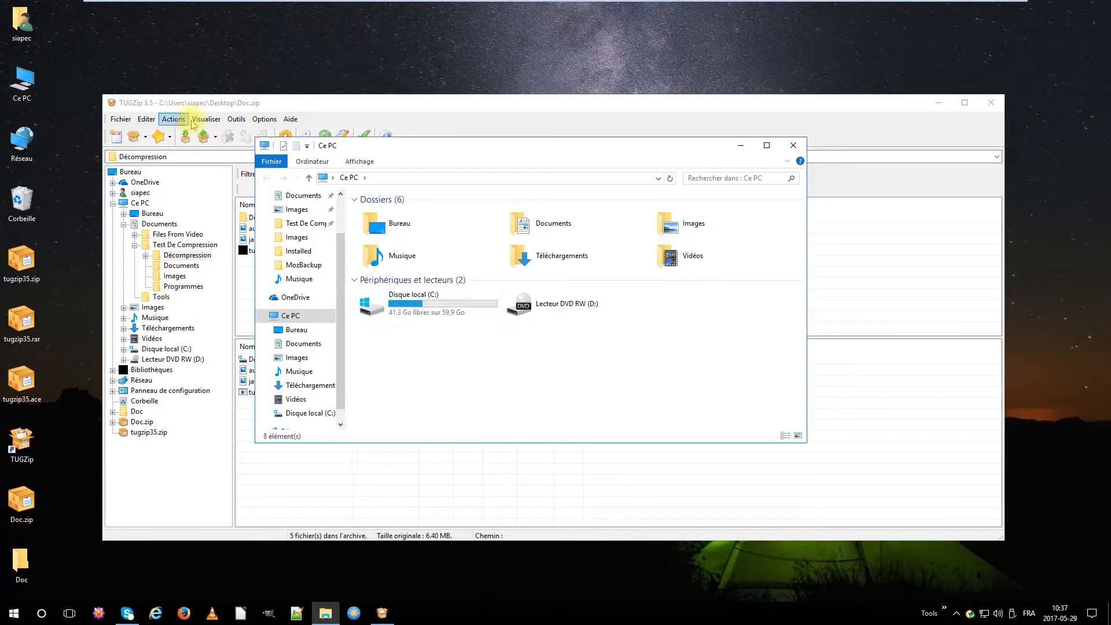
double_click(530, 228)
double_click(403, 226)
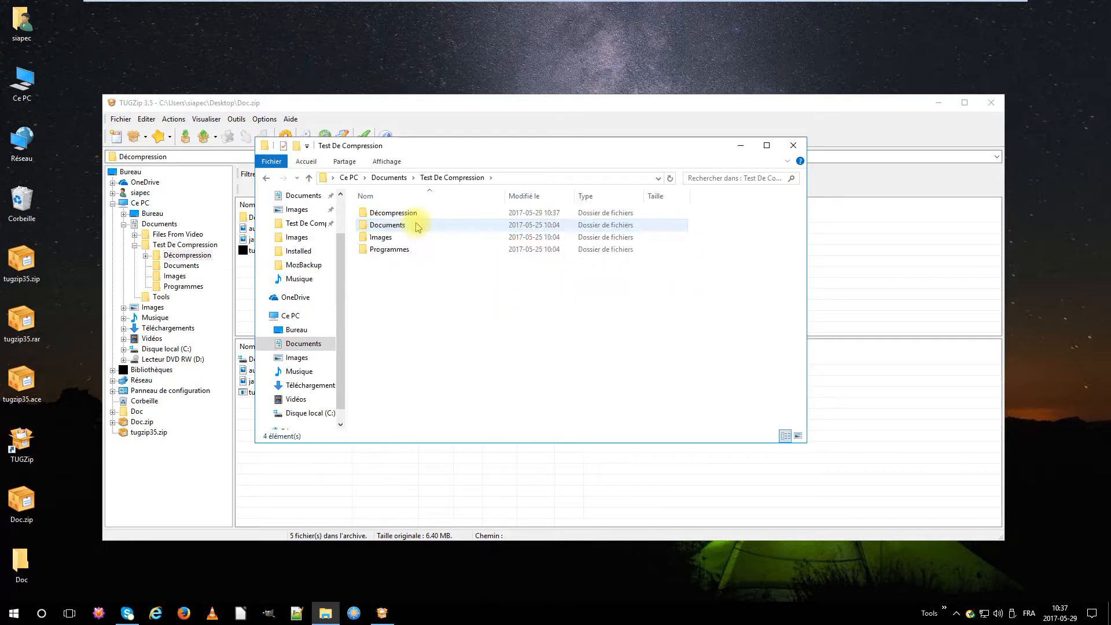
double_click(403, 214)
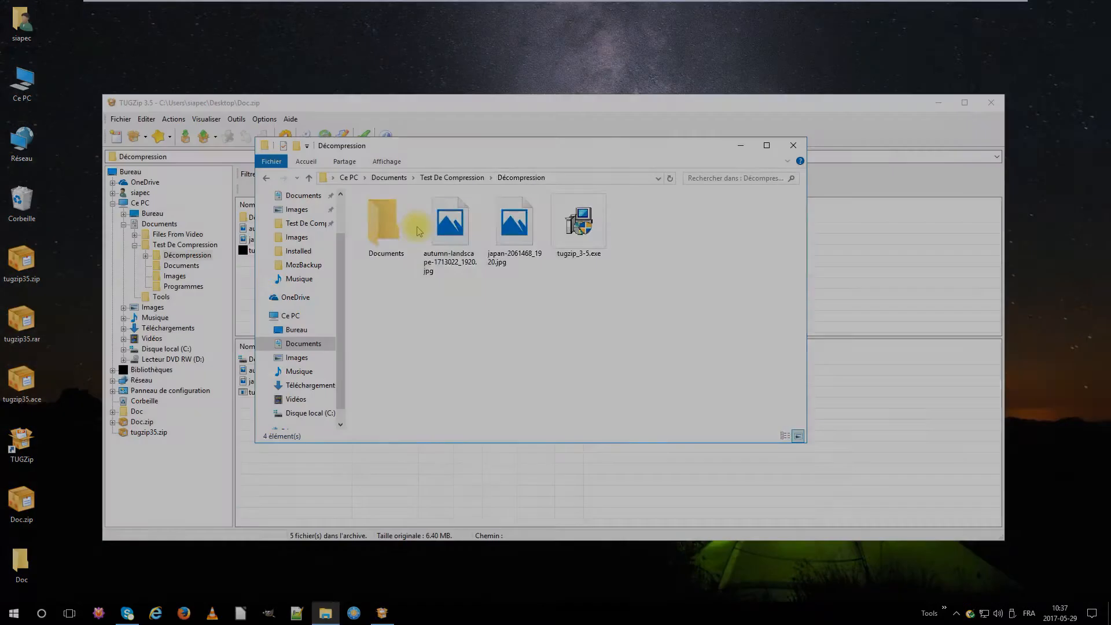